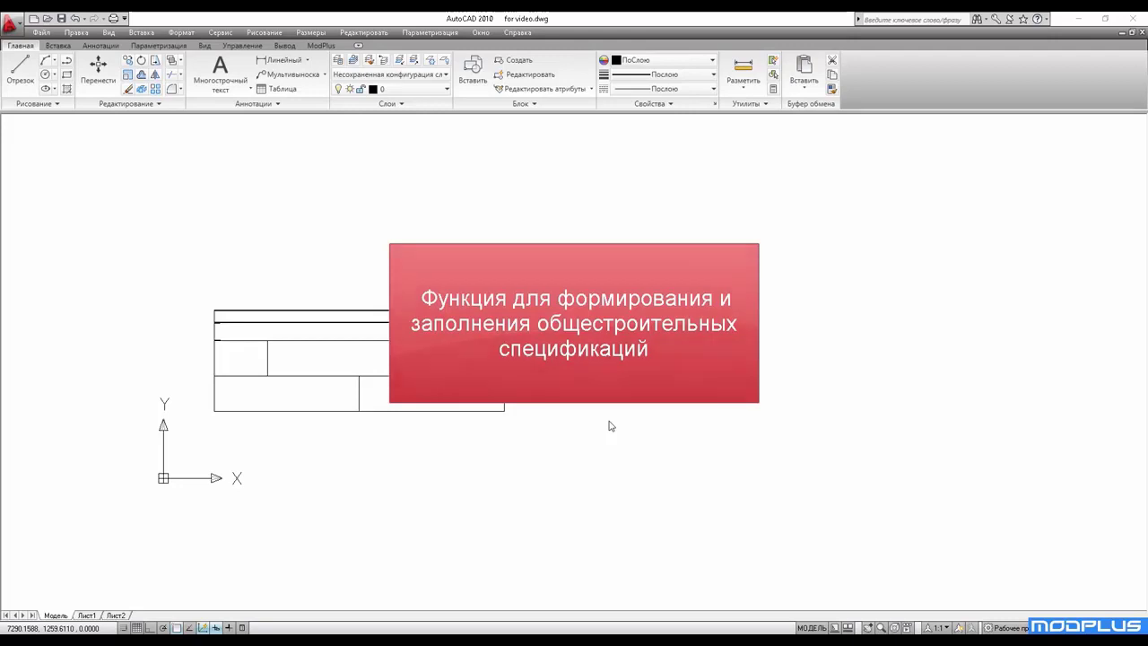
Start a ModPlus specification (Спецификации) and add a subsection named Блоки
{"action": "left_click", "coordinate": [322, 45]}
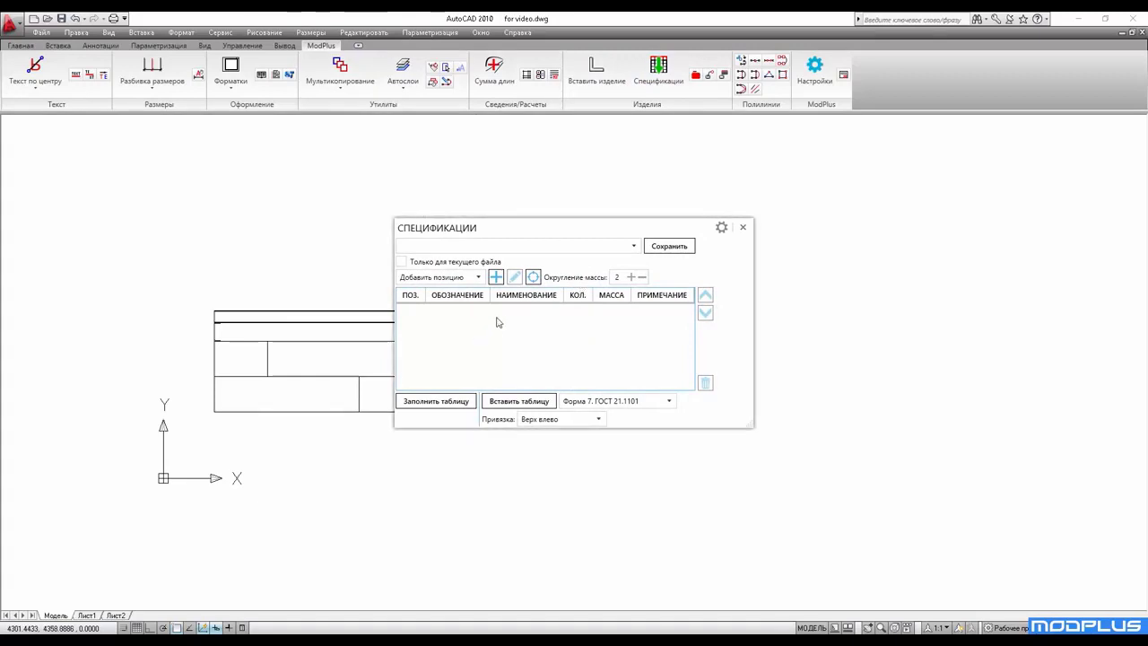
{"action": "left_click", "coordinate": [440, 277]}
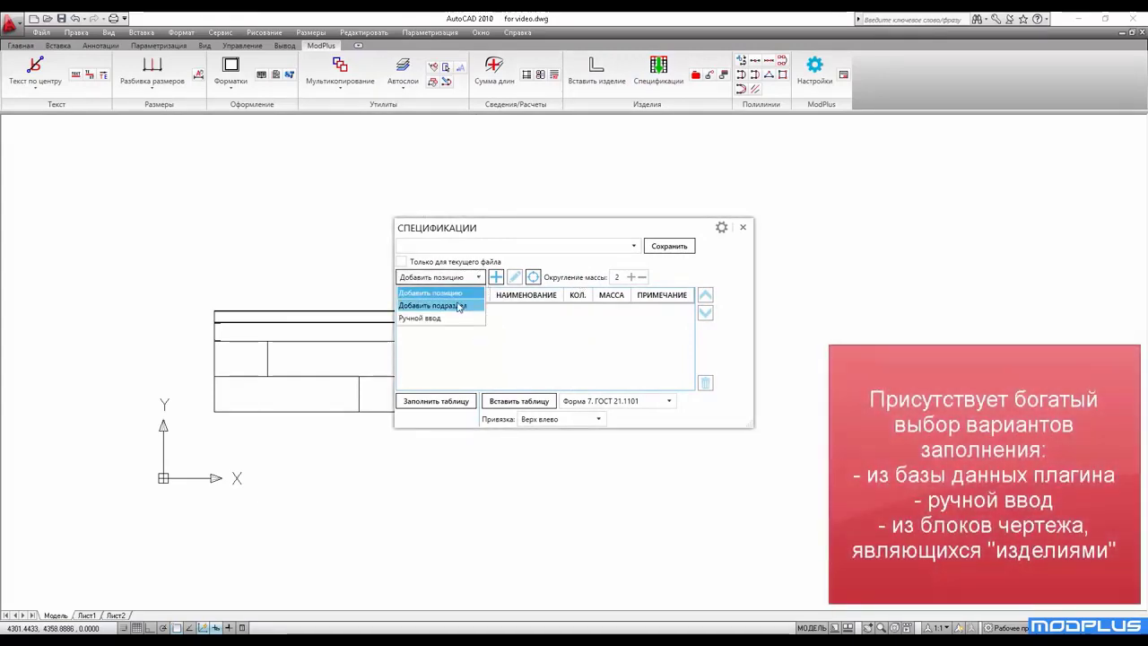
{"action": "left_click", "coordinate": [439, 302]}
{"action": "left_click", "coordinate": [496, 278]}
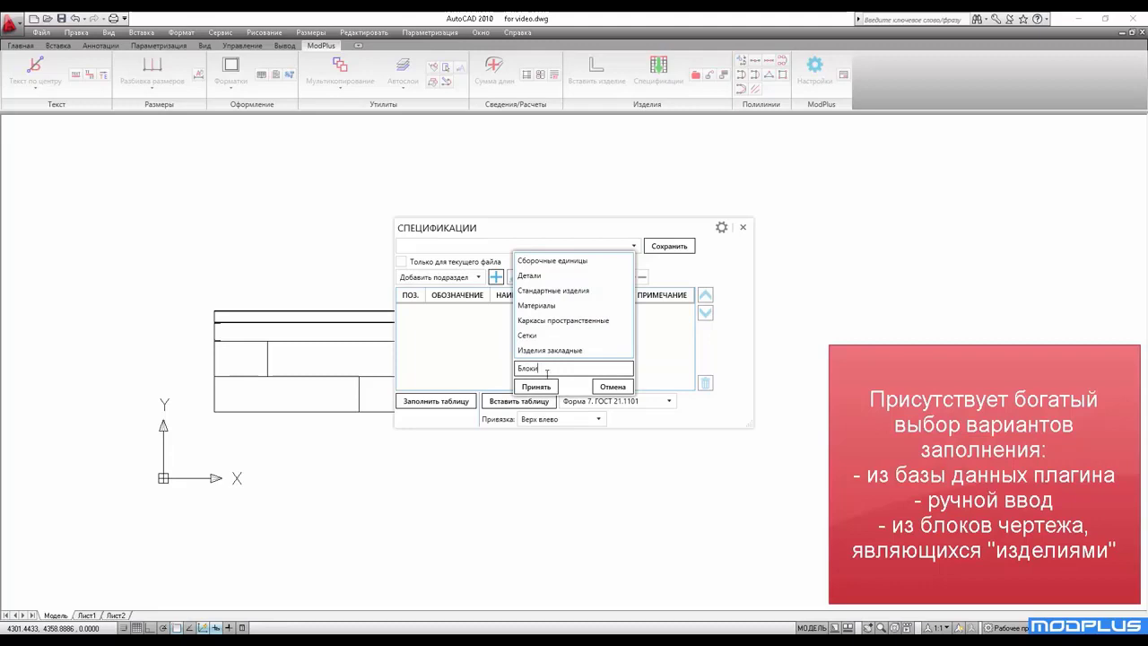
{"action": "left_click", "coordinate": [536, 386]}
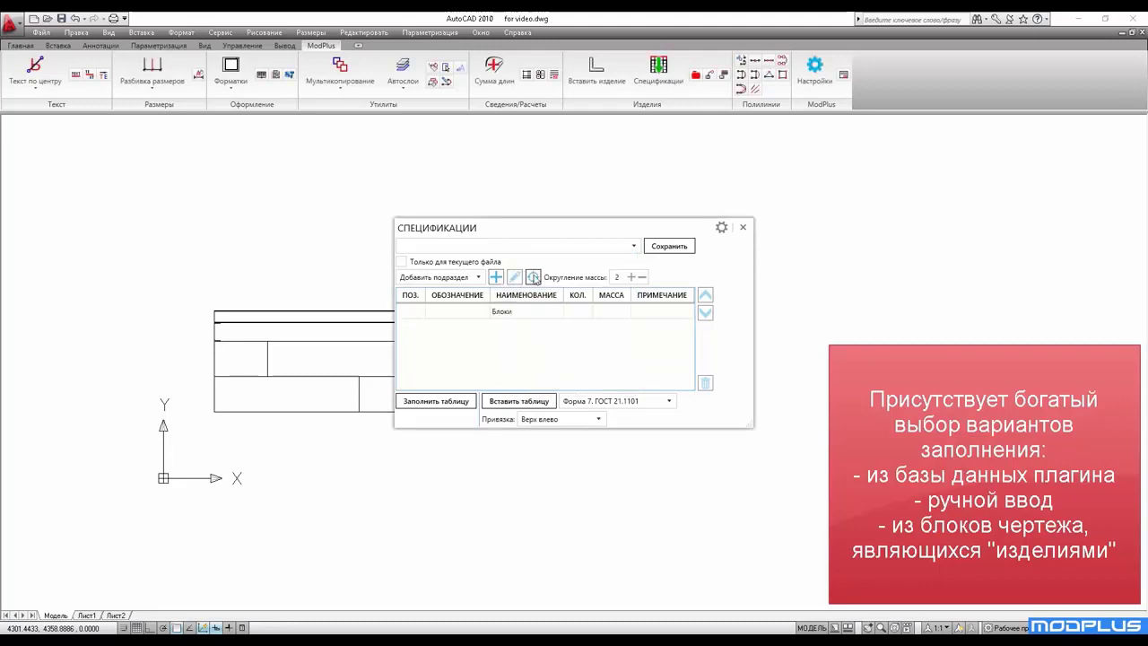
Add positions to the specification from the ModPlus product blocks in the two lower rows of the wall drawing
{"action": "left_click", "coordinate": [532, 278]}
{"action": "left_click", "coordinate": [527, 358]}
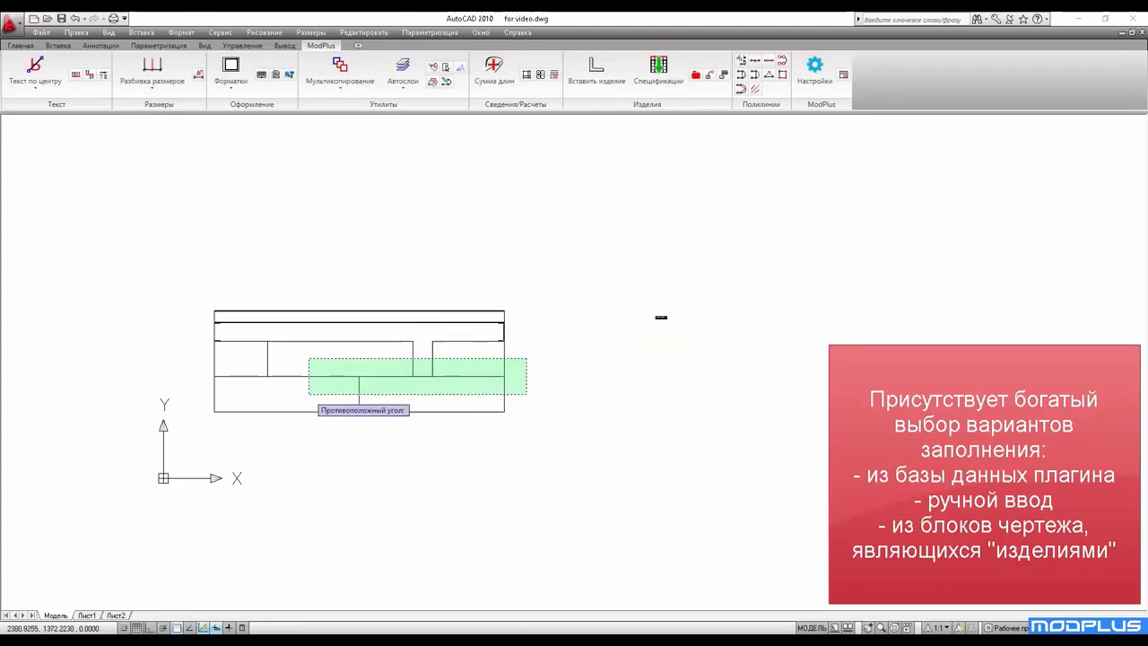
{"action": "left_click", "coordinate": [309, 394]}
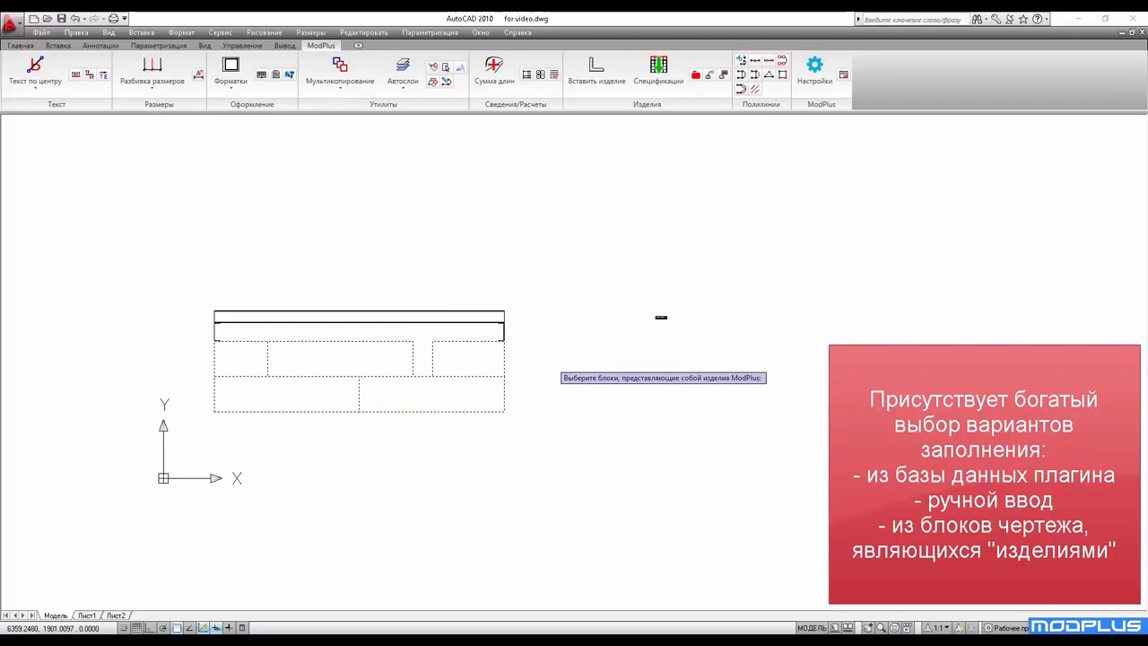
{"action": "key", "text": "Return"}
Move the Блок ФБС12.4.6-Т row below the Блок ФБС9.4.6-Т row
{"action": "left_click_drag", "start_coordinate": [538, 359], "coordinate": [561, 340]}
{"action": "left_click", "coordinate": [562, 341]}
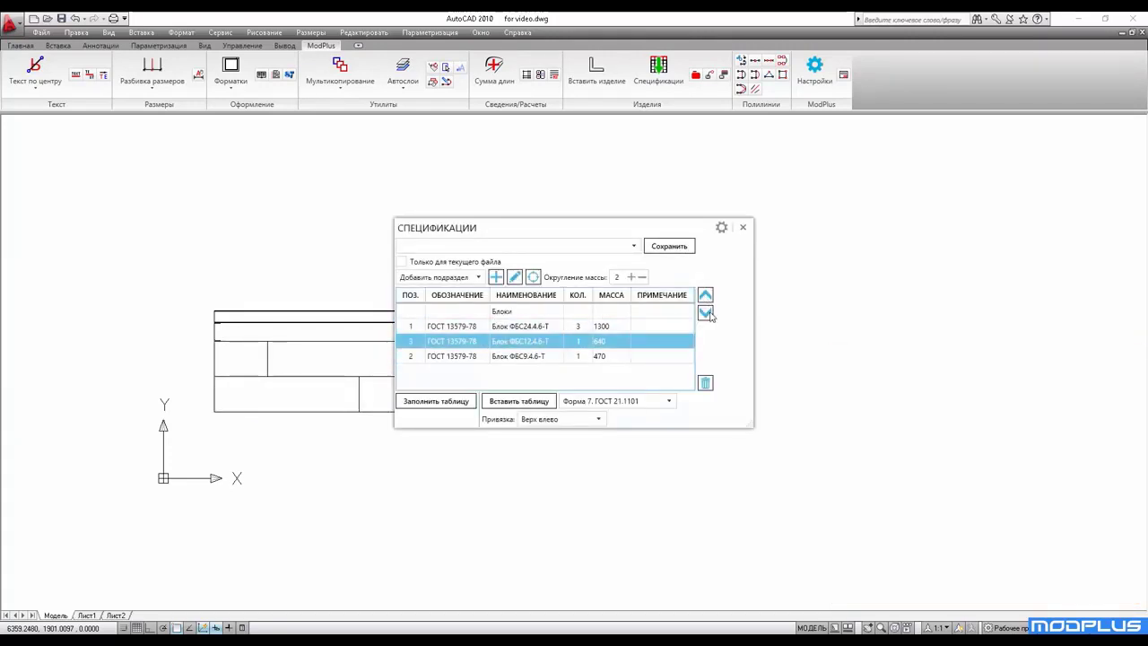
{"action": "left_click", "coordinate": [705, 313]}
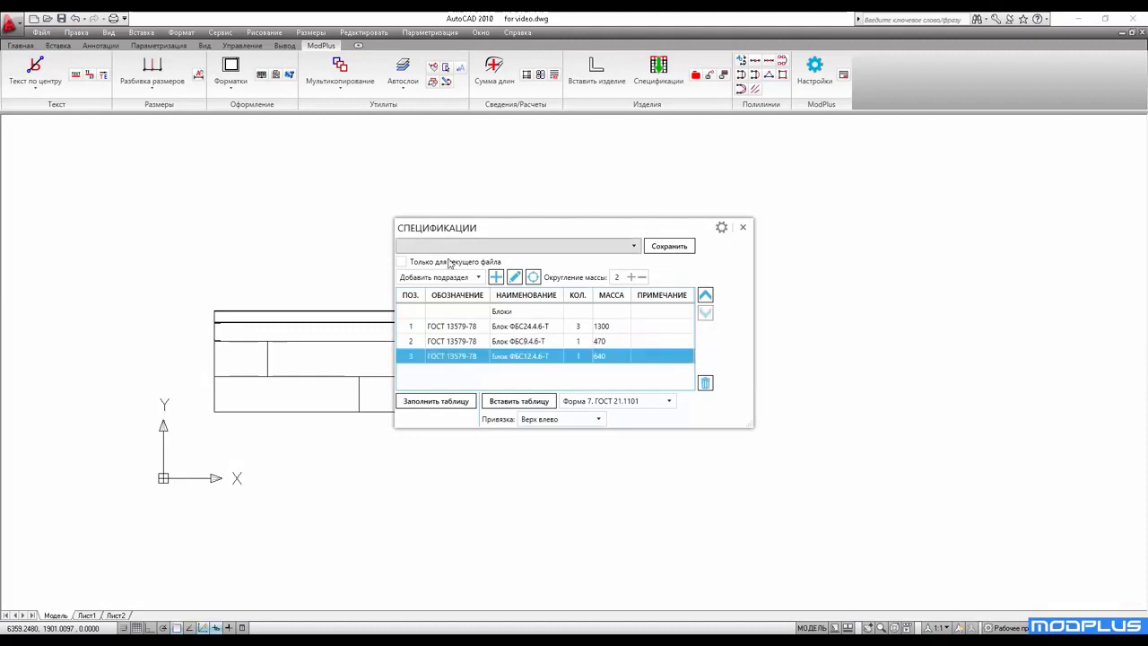
Add a subsection named Детали to the specification and enlarge the specification window
{"action": "left_click", "coordinate": [497, 277]}
{"action": "left_click", "coordinate": [538, 277]}
{"action": "left_click", "coordinate": [536, 387]}
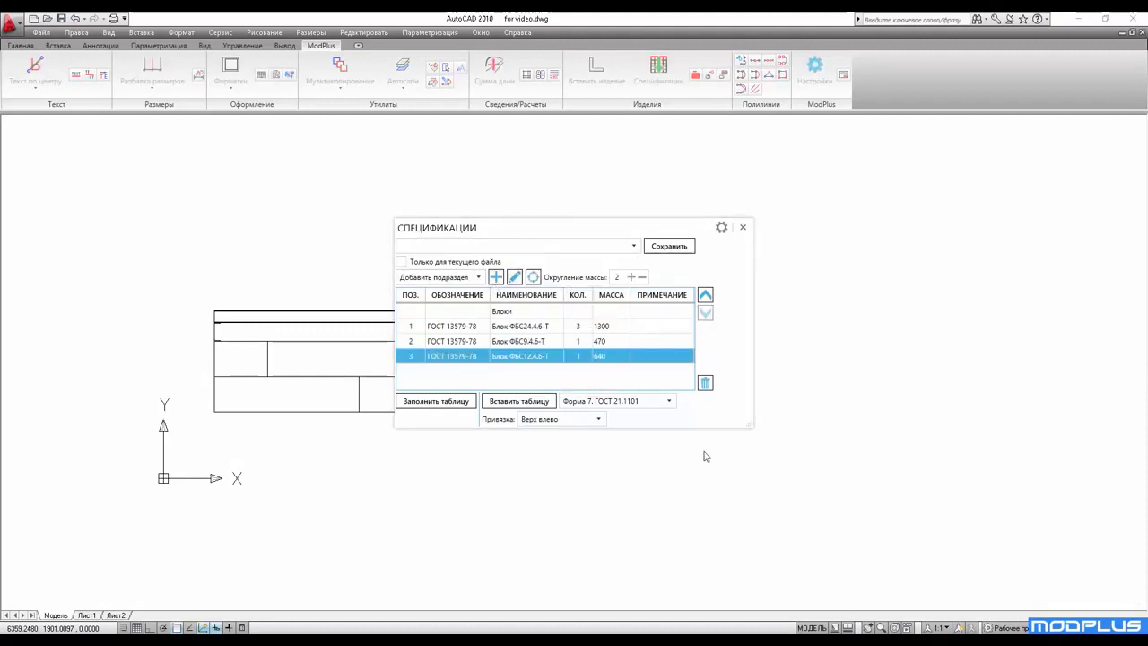
{"action": "left_click_drag", "start_coordinate": [750, 425], "coordinate": [815, 518]}
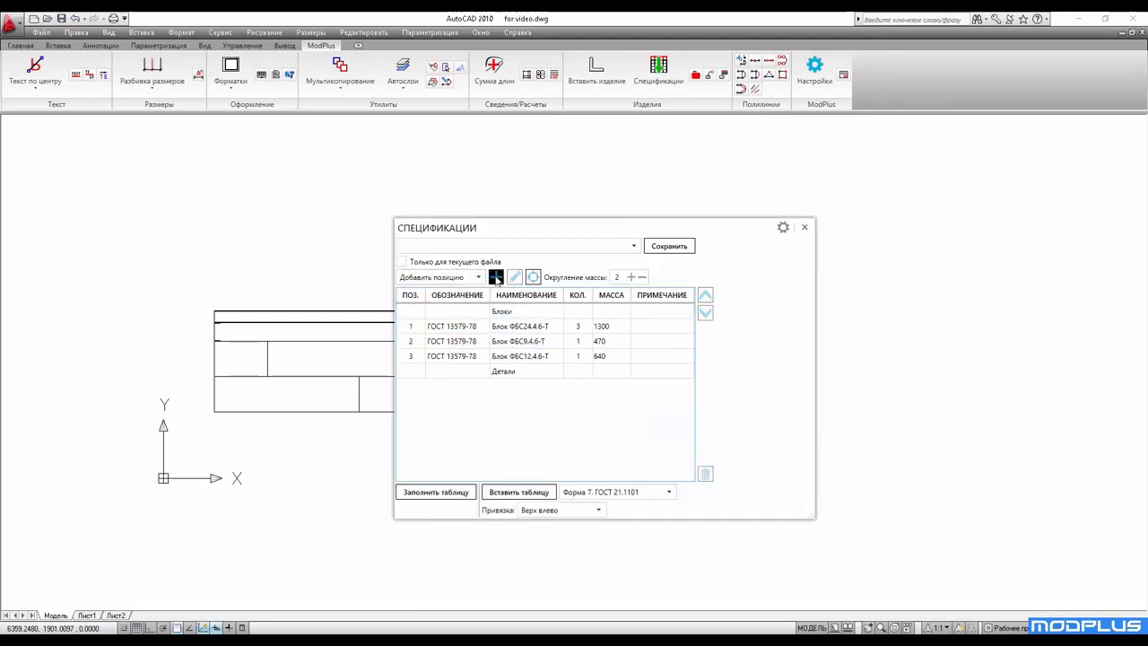
Add Арматура (ГОСТ 5781-82) from the Металл database section with diameter 16, unit п.м and quantity 150
{"action": "left_click", "coordinate": [495, 278]}
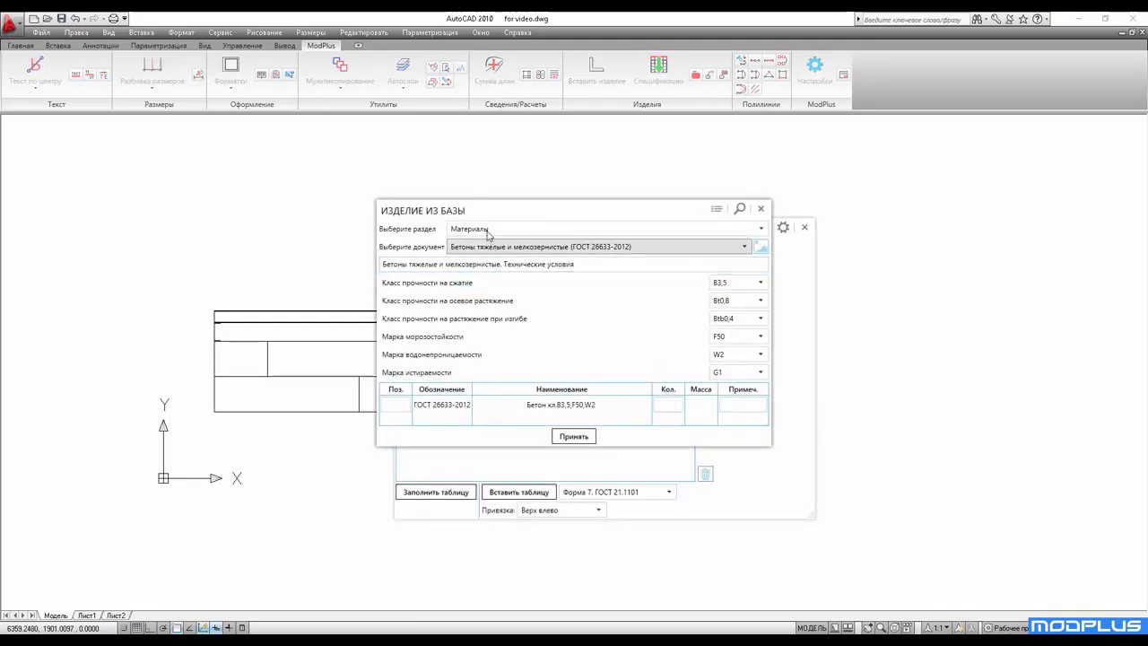
{"action": "left_click", "coordinate": [480, 230]}
{"action": "left_click", "coordinate": [463, 244]}
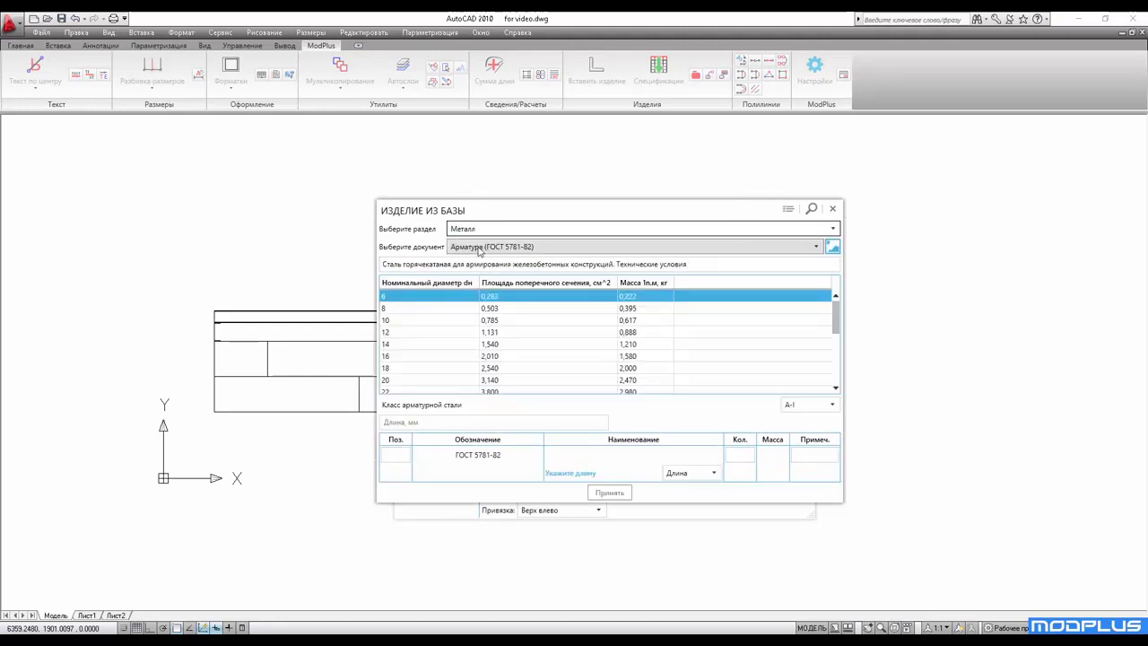
{"action": "left_click", "coordinate": [399, 357]}
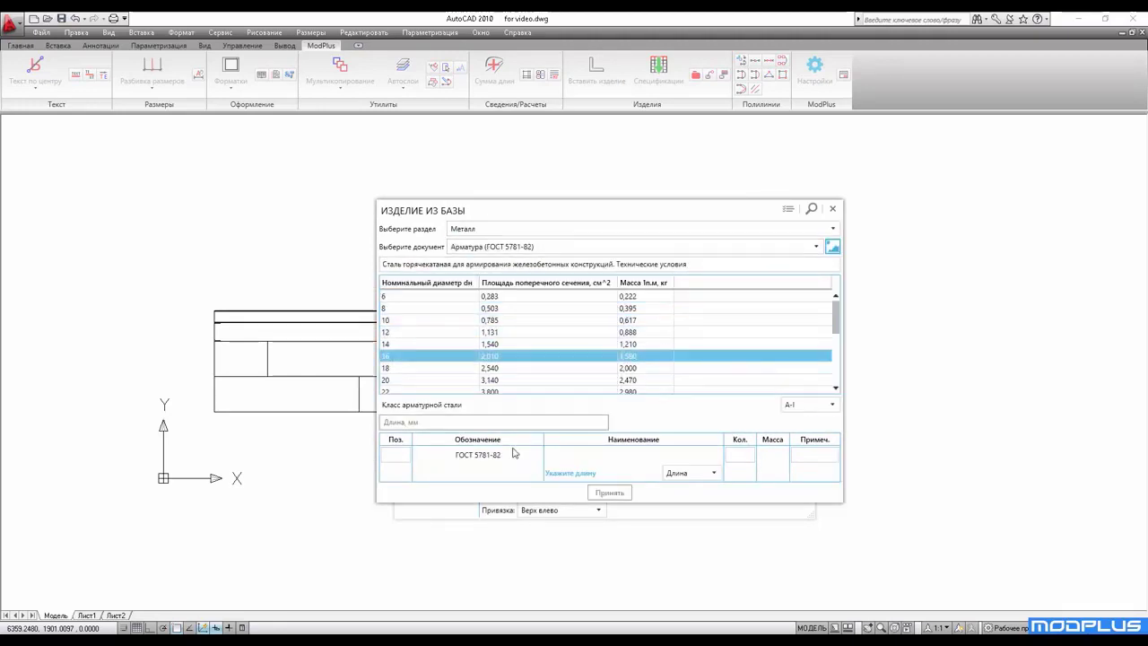
{"action": "left_click", "coordinate": [688, 473]}
{"action": "left_click", "coordinate": [685, 500]}
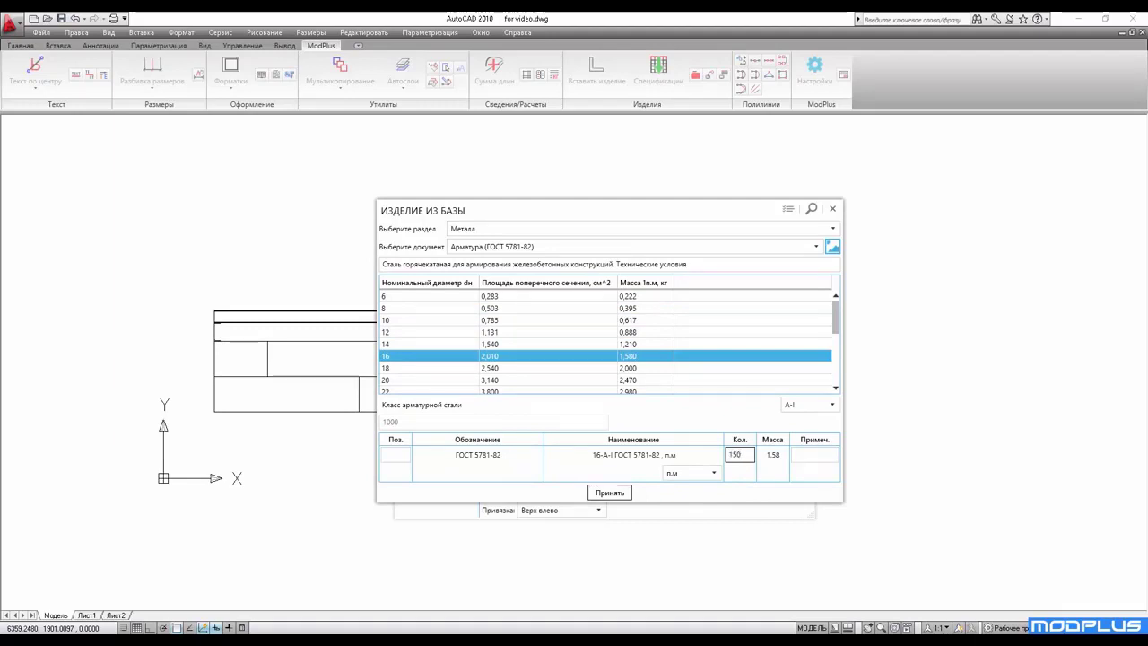
{"action": "left_click", "coordinate": [610, 492]}
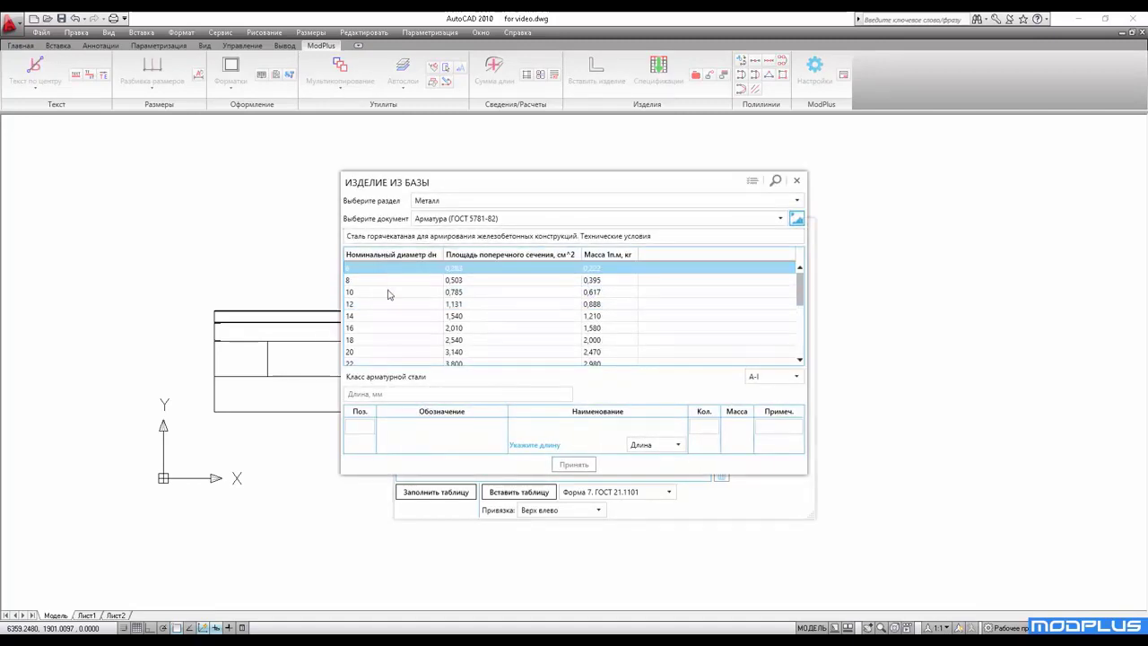
Add diameter 6 class A-I rebar with a length of 680 mm and set its quantity to 50
{"action": "left_click", "coordinate": [387, 395]}
{"action": "type", "text": "680"}
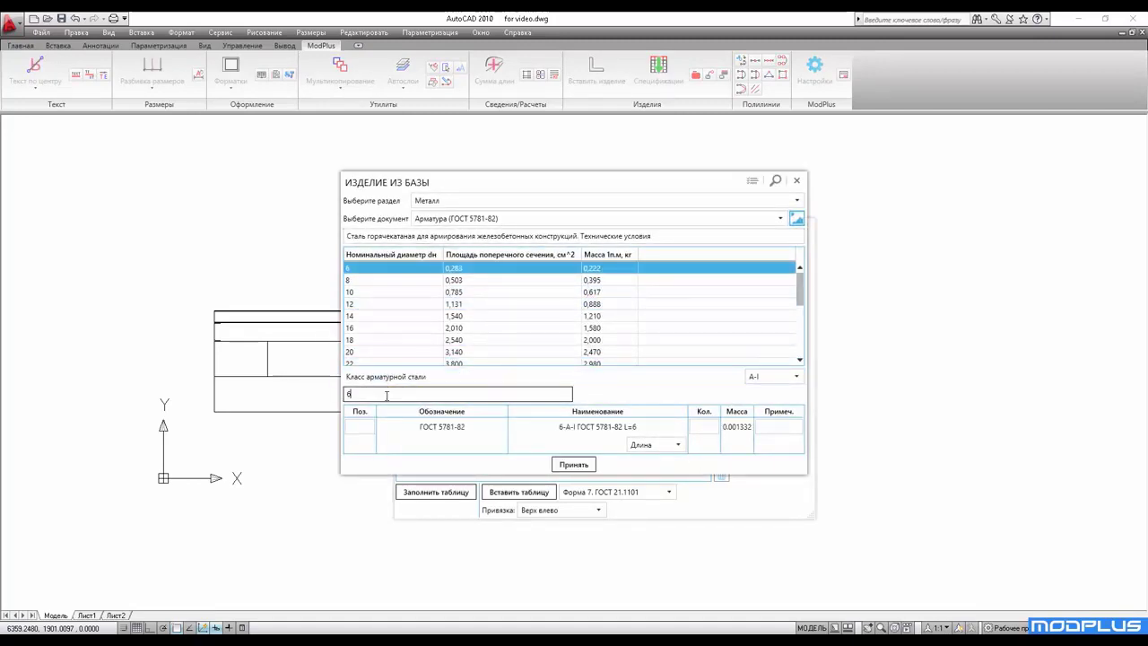
{"action": "left_click", "coordinate": [572, 465]}
{"action": "left_click", "coordinate": [596, 401]}
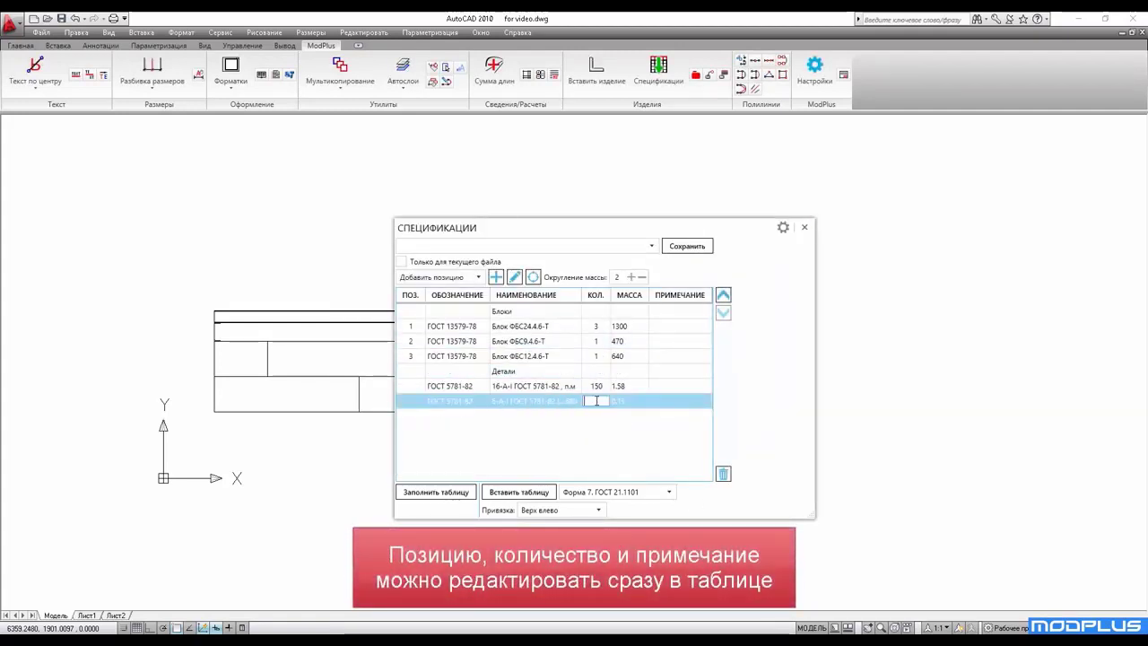
{"action": "type", "text": "50"}
{"action": "key", "text": "Return"}
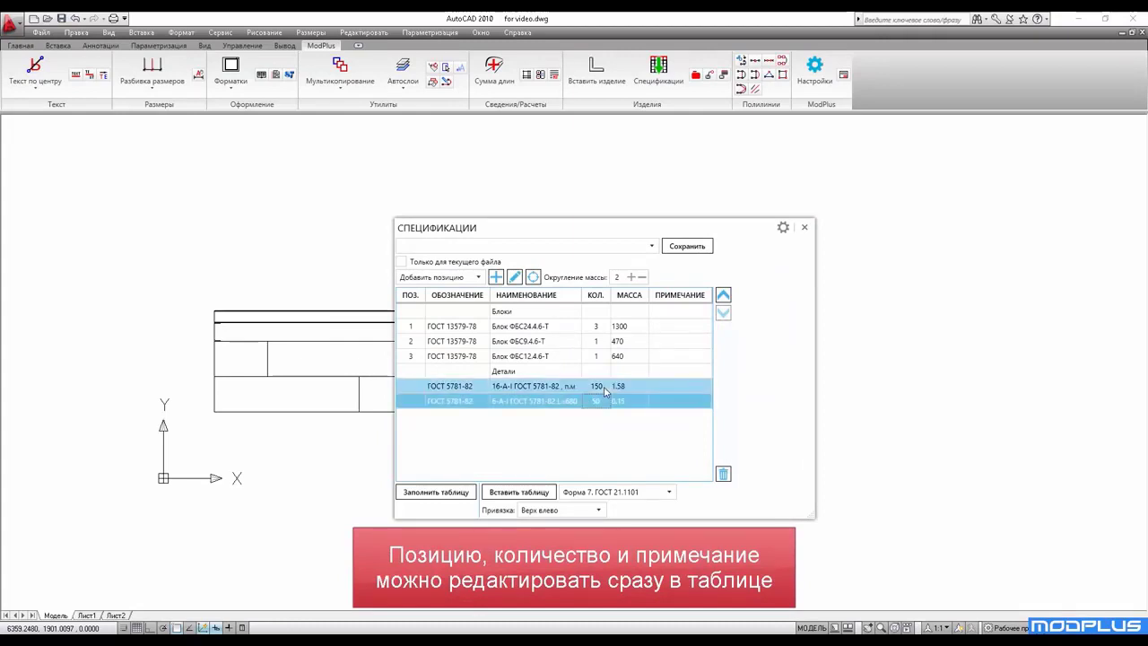
Add a subsection named Каркасы пространственные to the specification
{"action": "left_click", "coordinate": [444, 277]}
{"action": "left_click", "coordinate": [454, 305]}
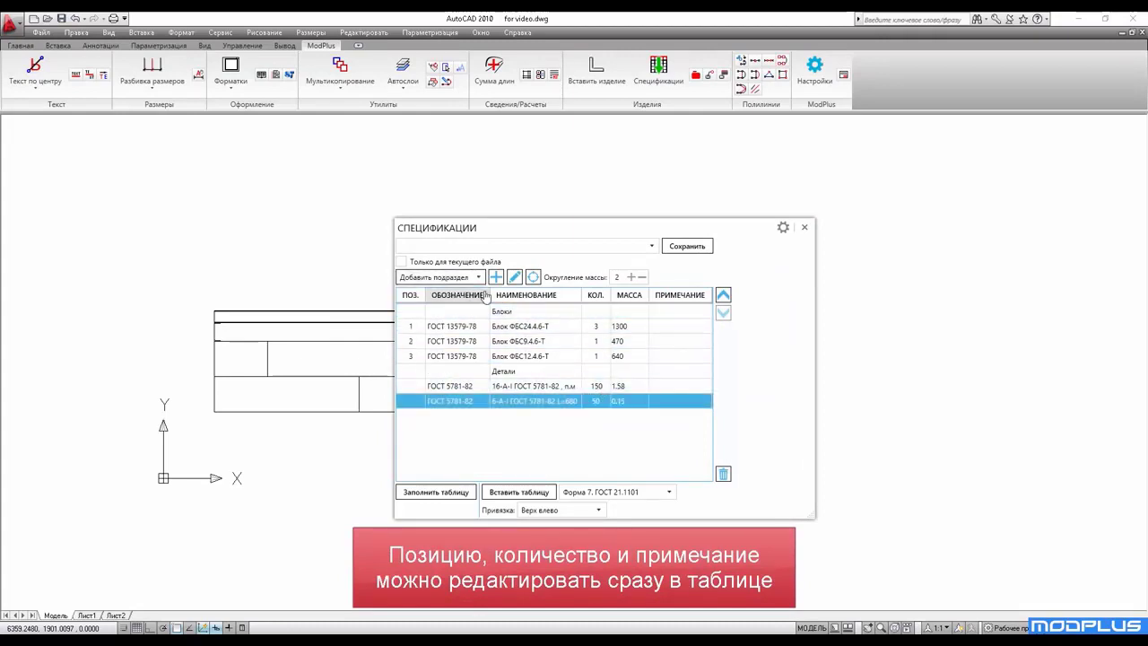
{"action": "left_click", "coordinate": [496, 277]}
{"action": "left_click", "coordinate": [547, 320]}
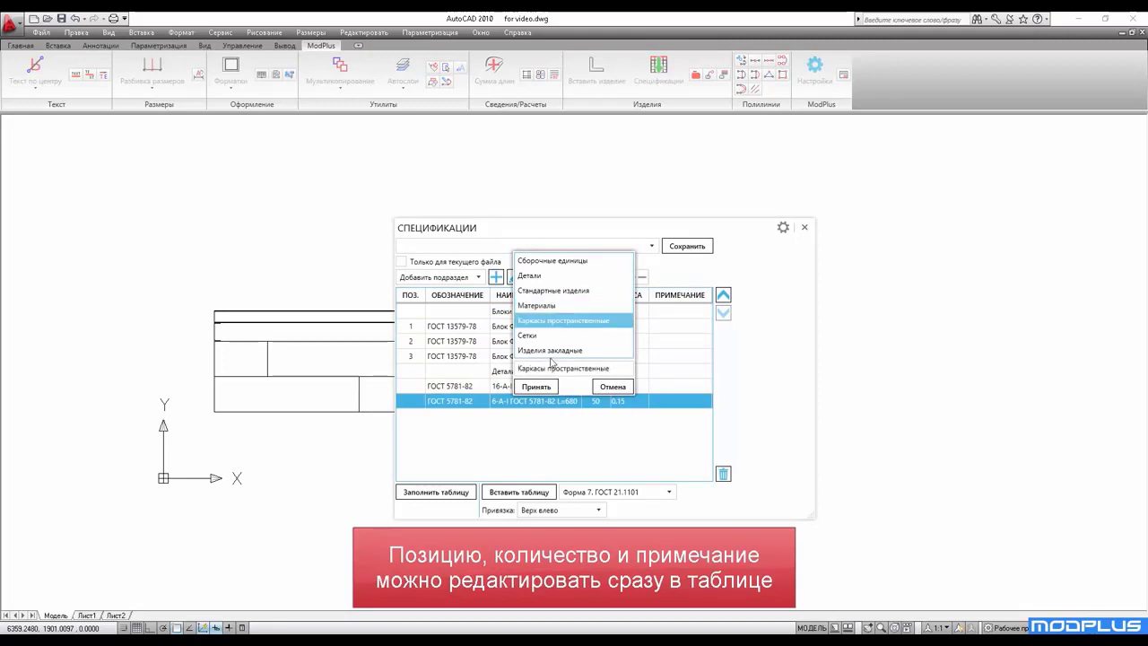
{"action": "left_click", "coordinate": [537, 386]}
Add a manually entered item with position КРП1, name Каркас пространственный КРП1, quantity 15 and mass 4.88
{"action": "left_click", "coordinate": [441, 277]}
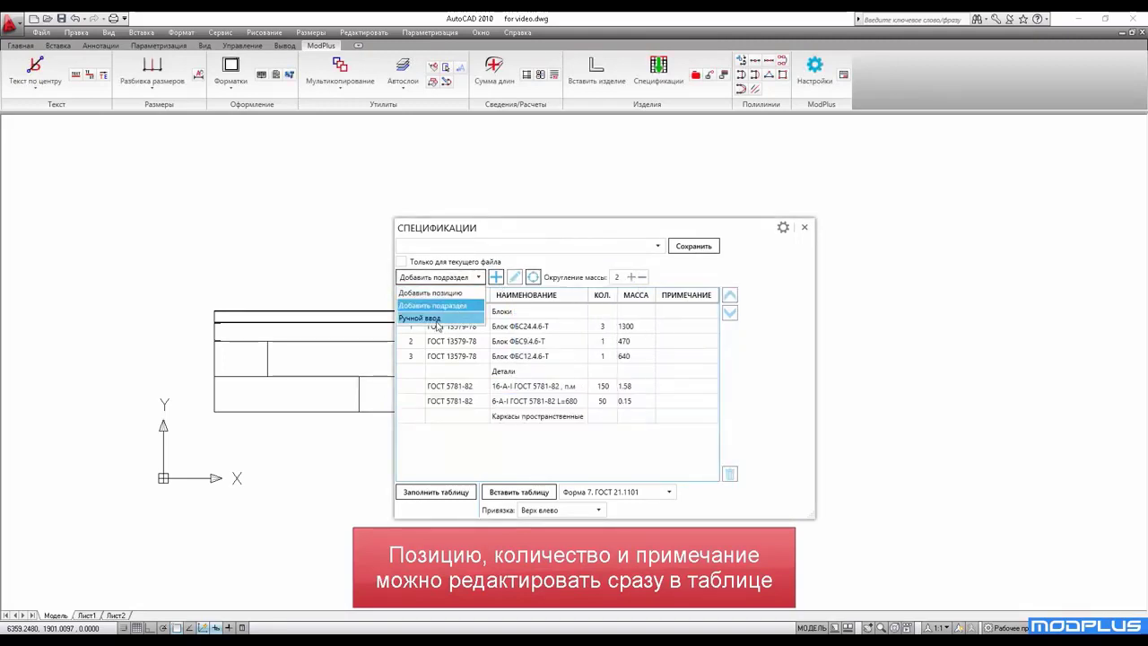
{"action": "left_click", "coordinate": [440, 318]}
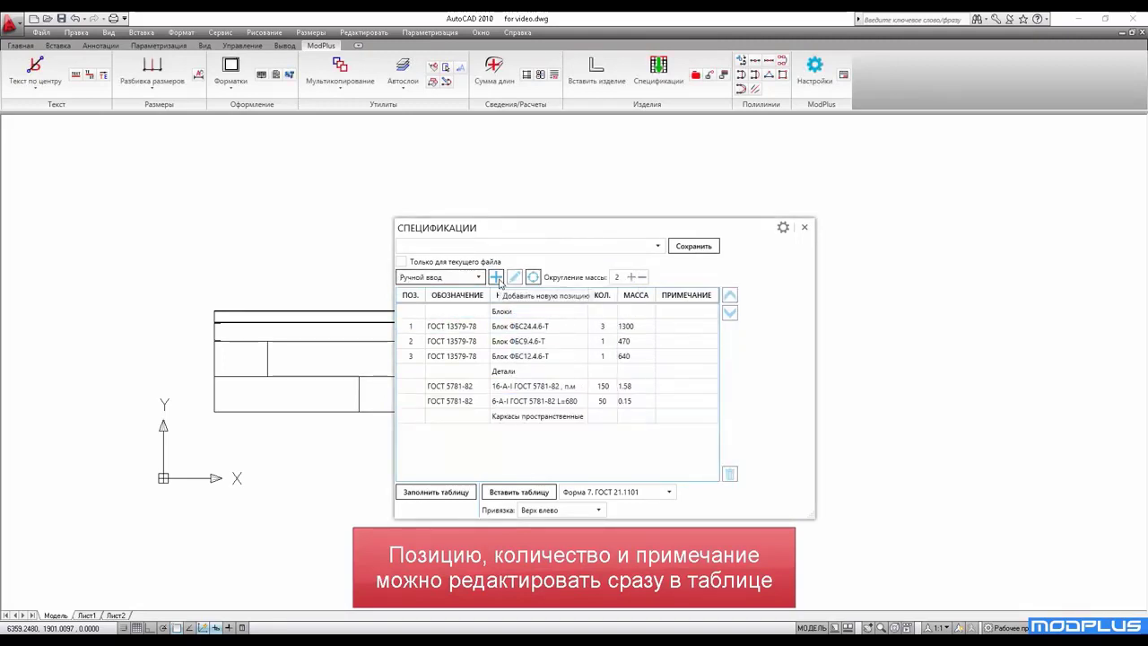
{"action": "left_click", "coordinate": [496, 279]}
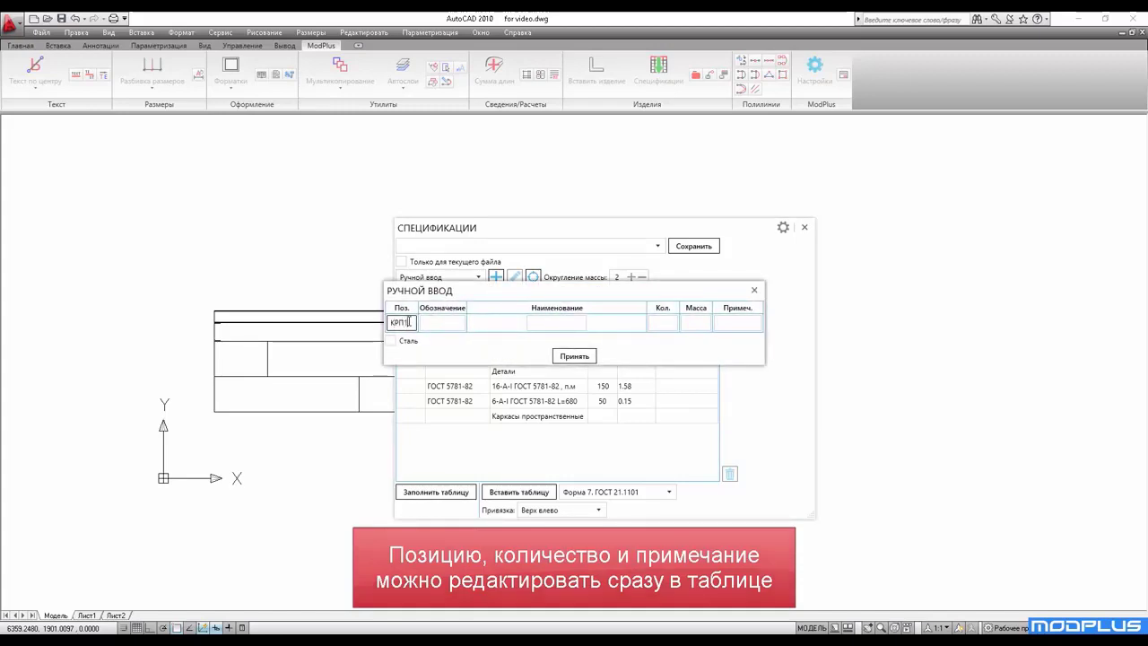
{"action": "key", "text": "Tab"}
{"action": "key", "text": "Tab"}
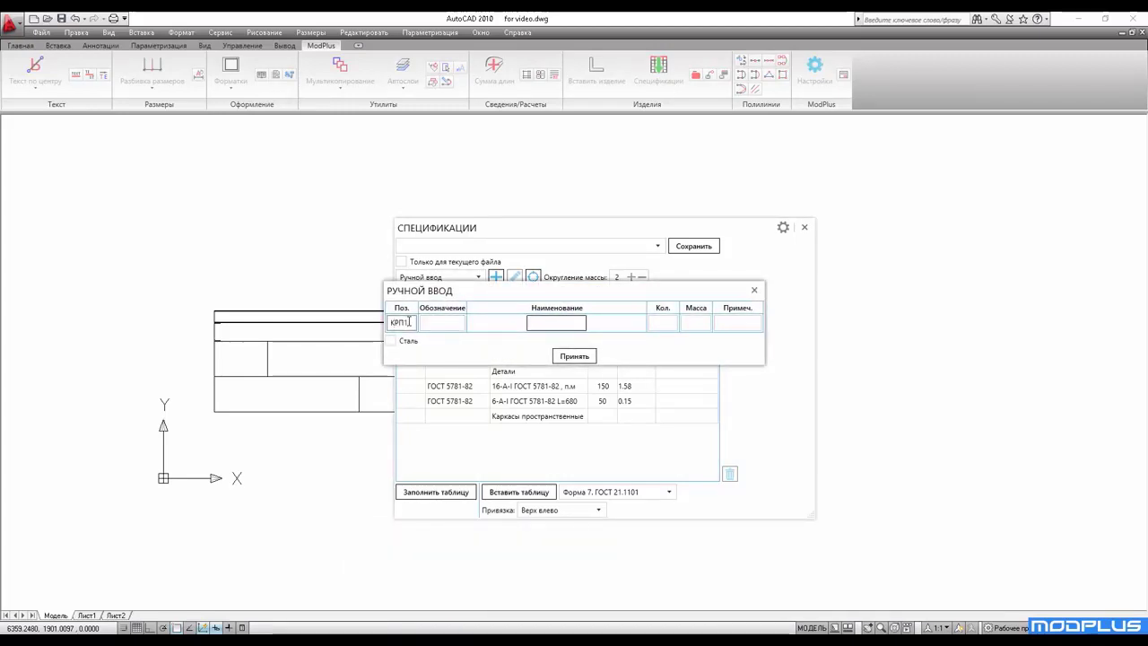
{"action": "type", "text": "Каркас пространственный КРП1"}
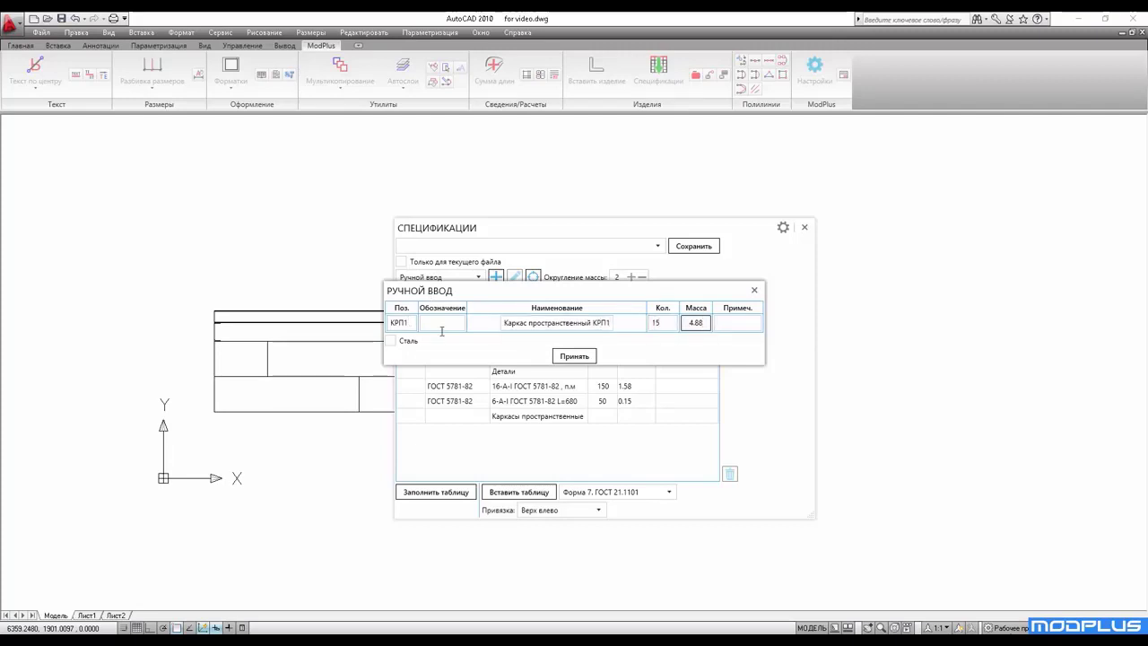
{"action": "left_click", "coordinate": [575, 356]}
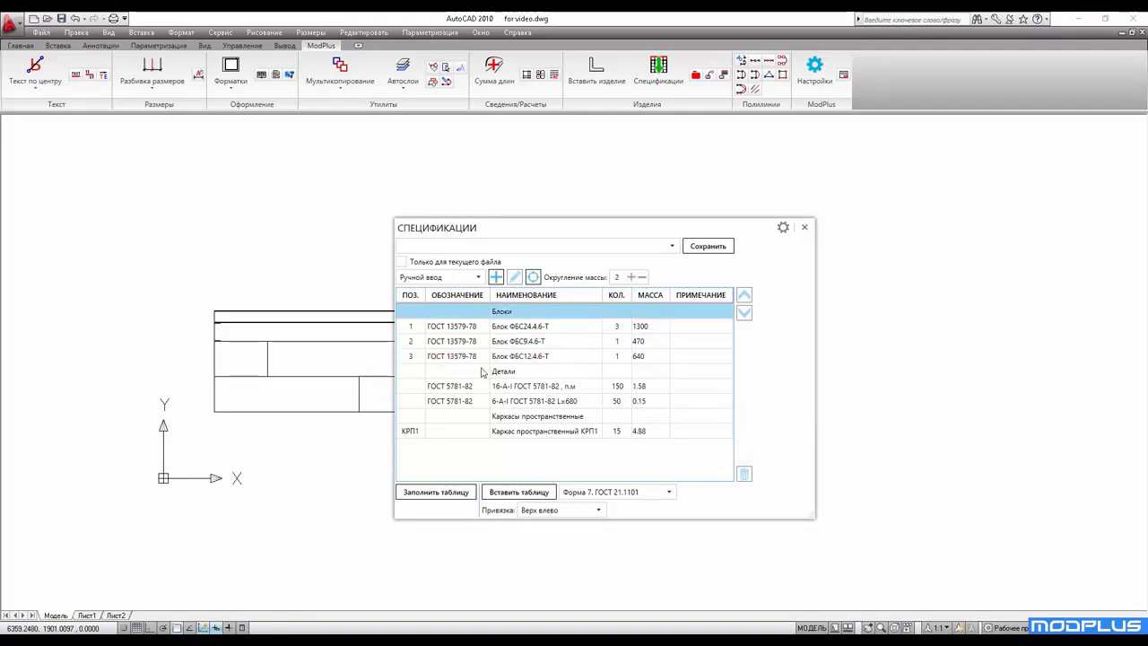
Add a subsection named Материалы to the specification
{"action": "left_click", "coordinate": [459, 277]}
{"action": "left_click", "coordinate": [459, 305]}
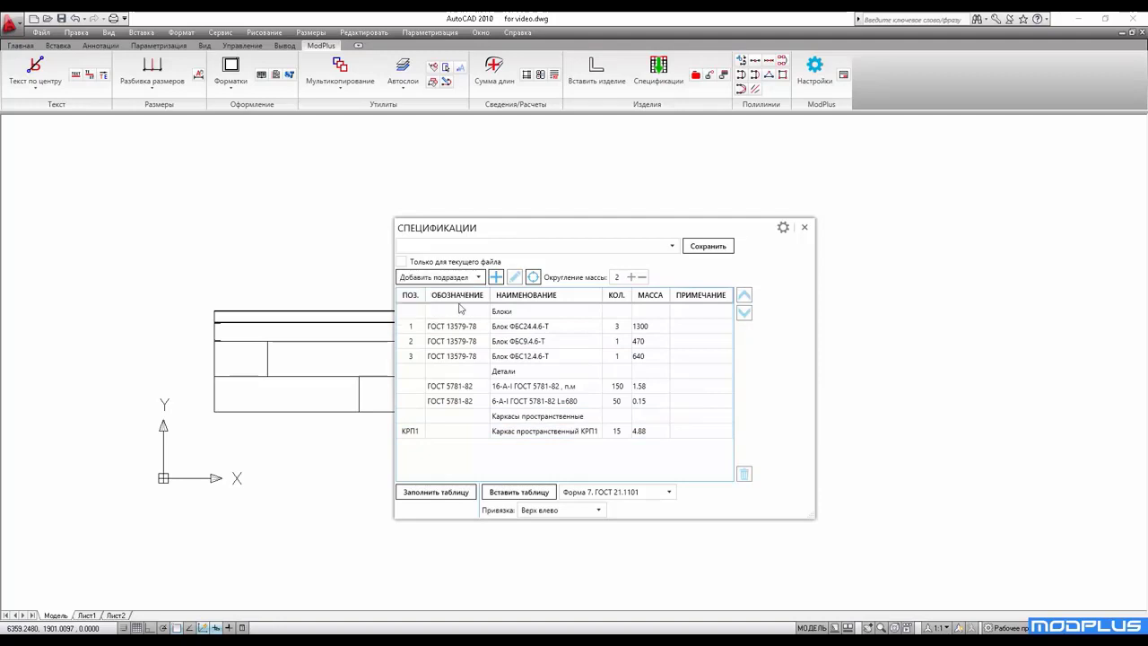
{"action": "left_click", "coordinate": [496, 278]}
{"action": "left_click", "coordinate": [536, 306]}
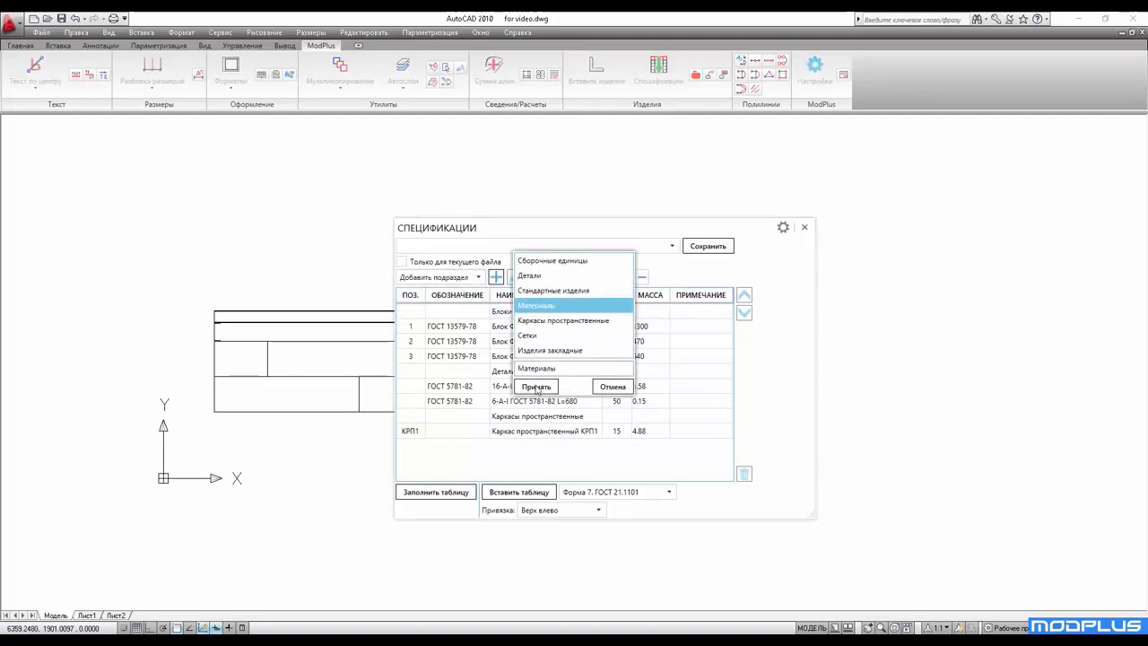
{"action": "left_click", "coordinate": [536, 386]}
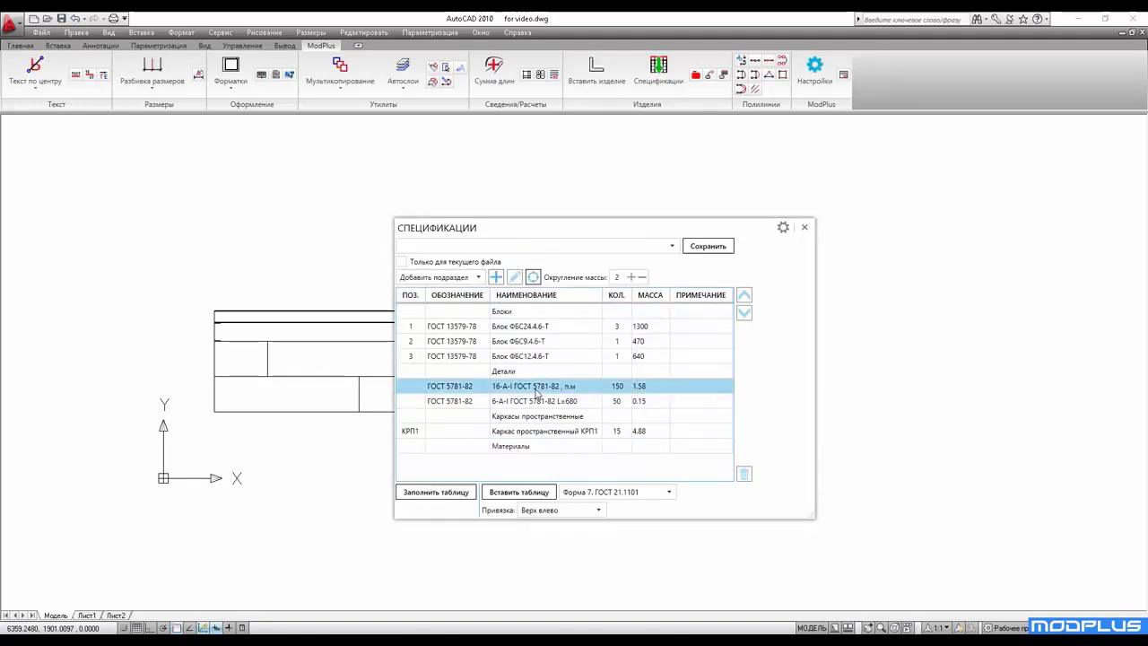
{"action": "left_click", "coordinate": [536, 371]}
Begin a new database position from the Материалы section using the heavy concrete document ГОСТ 26633-2012
{"action": "left_click", "coordinate": [440, 277]}
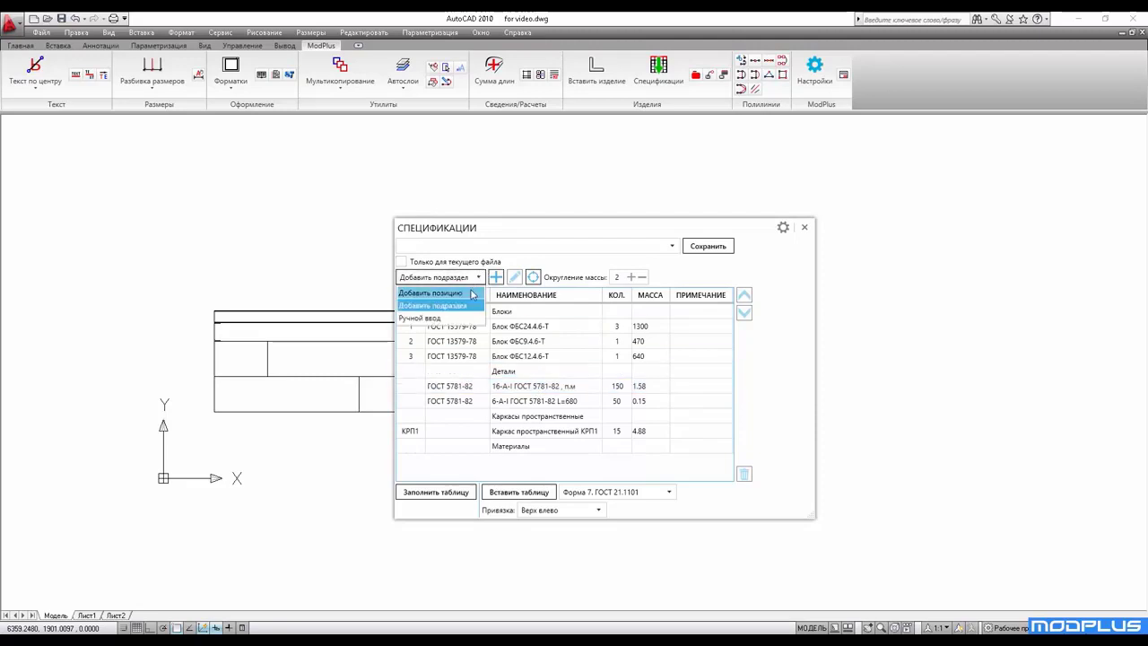
{"action": "left_click", "coordinate": [440, 292]}
{"action": "left_click", "coordinate": [496, 278]}
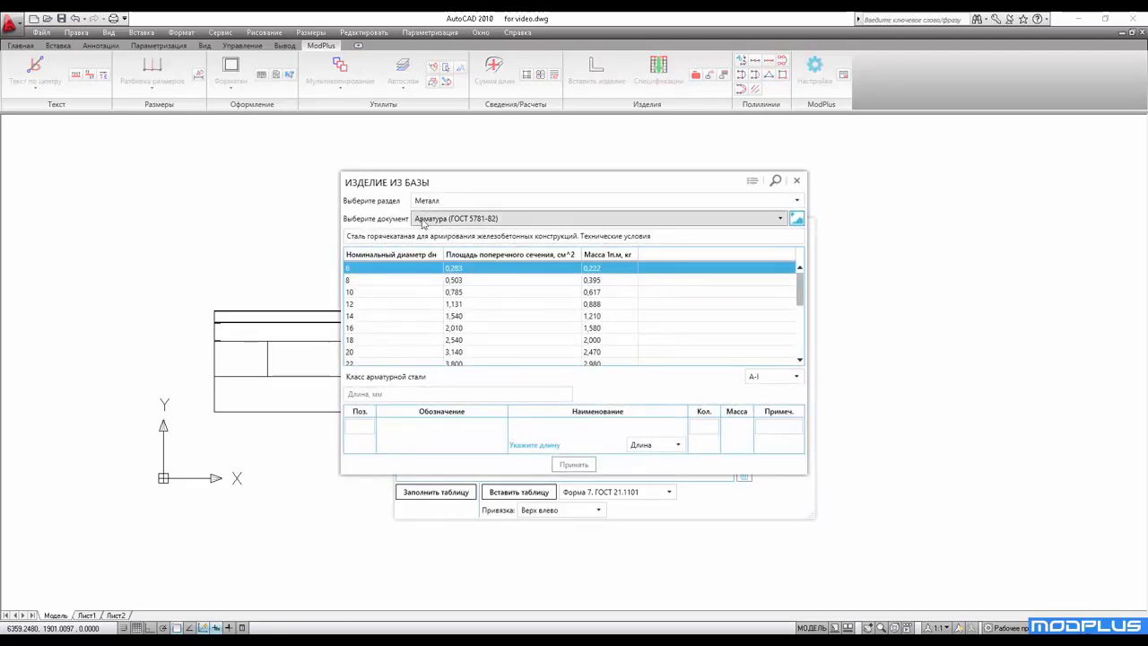
{"action": "left_click", "coordinate": [439, 201]}
{"action": "left_click", "coordinate": [516, 238]}
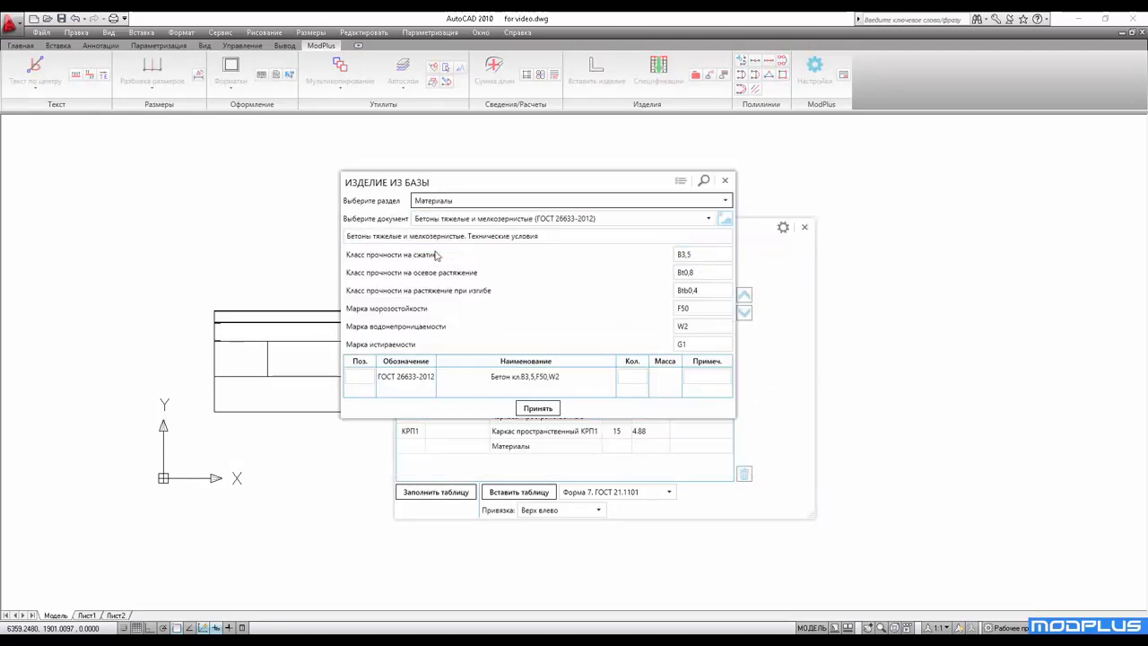
Set the concrete to compressive strength class B15, frost resistance F75 and water resistance W6, and add it to the specification
{"action": "left_click", "coordinate": [704, 253]}
{"action": "left_click", "coordinate": [697, 333]}
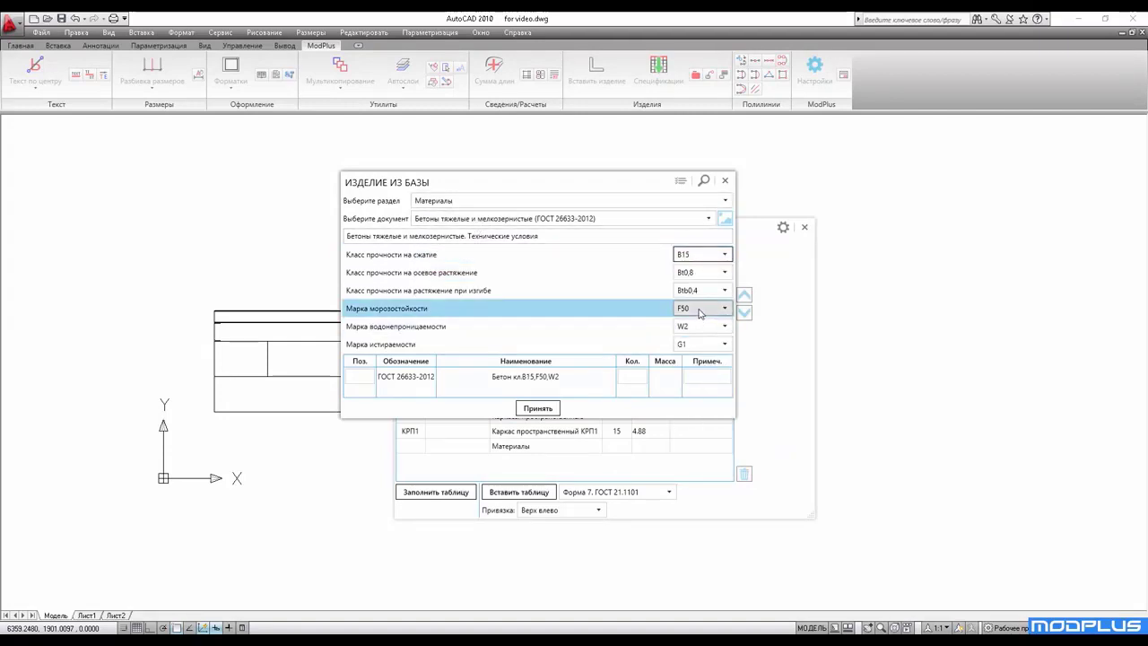
{"action": "left_click", "coordinate": [702, 310]}
{"action": "left_click", "coordinate": [684, 337]}
{"action": "left_click", "coordinate": [703, 327]}
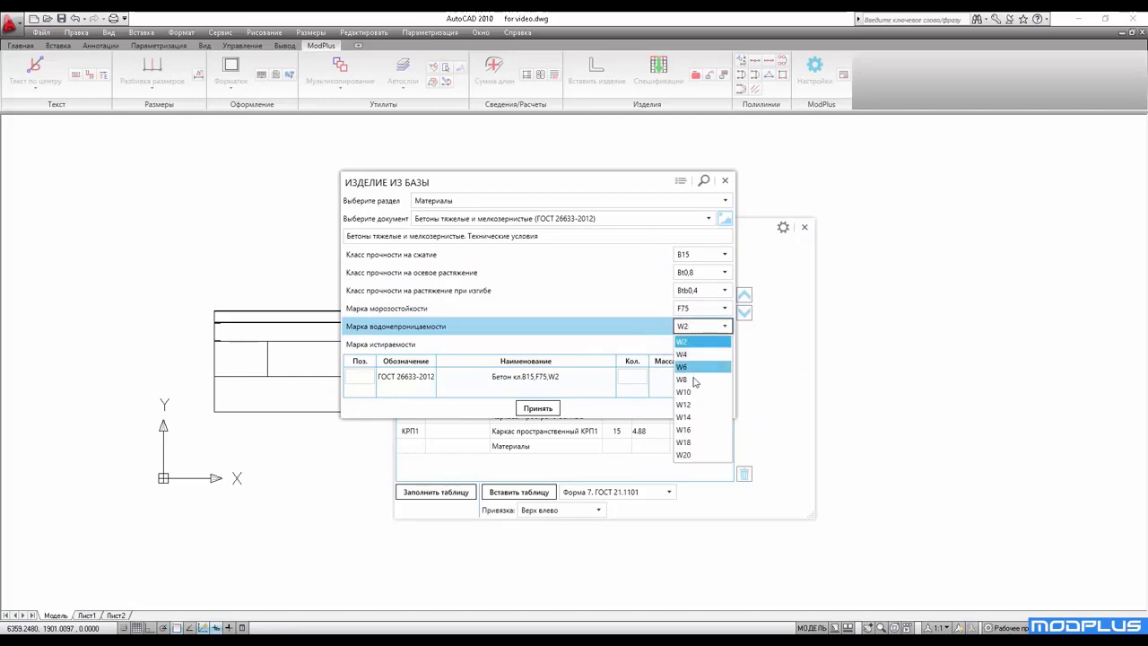
{"action": "left_click", "coordinate": [691, 370]}
{"action": "left_click", "coordinate": [536, 408]}
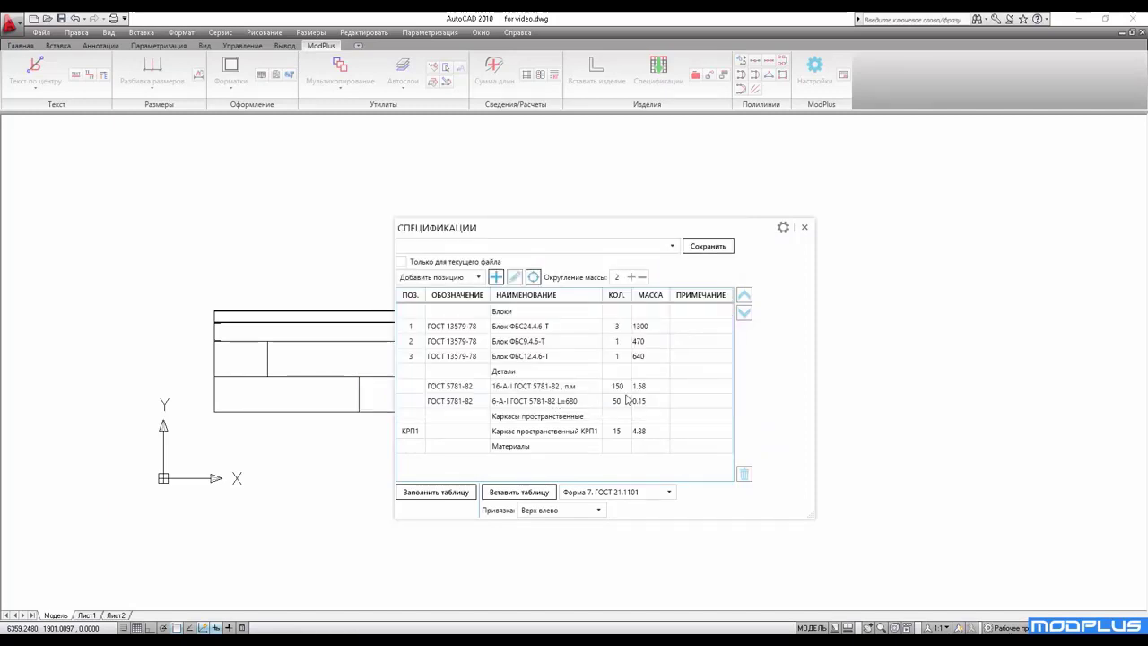
Set the quantity of the concrete item Бетон кл.B15,F75,W6 to 3
{"action": "left_click", "coordinate": [618, 462]}
{"action": "left_click", "coordinate": [619, 461]}
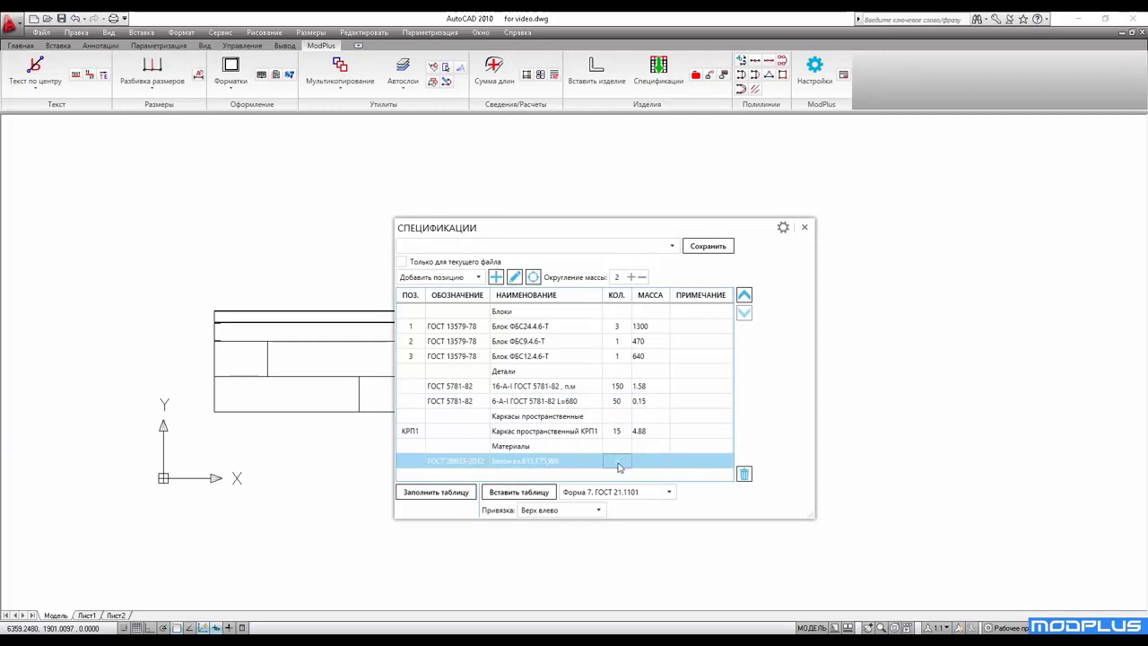
{"action": "type", "text": "3"}
{"action": "key", "text": "Return"}
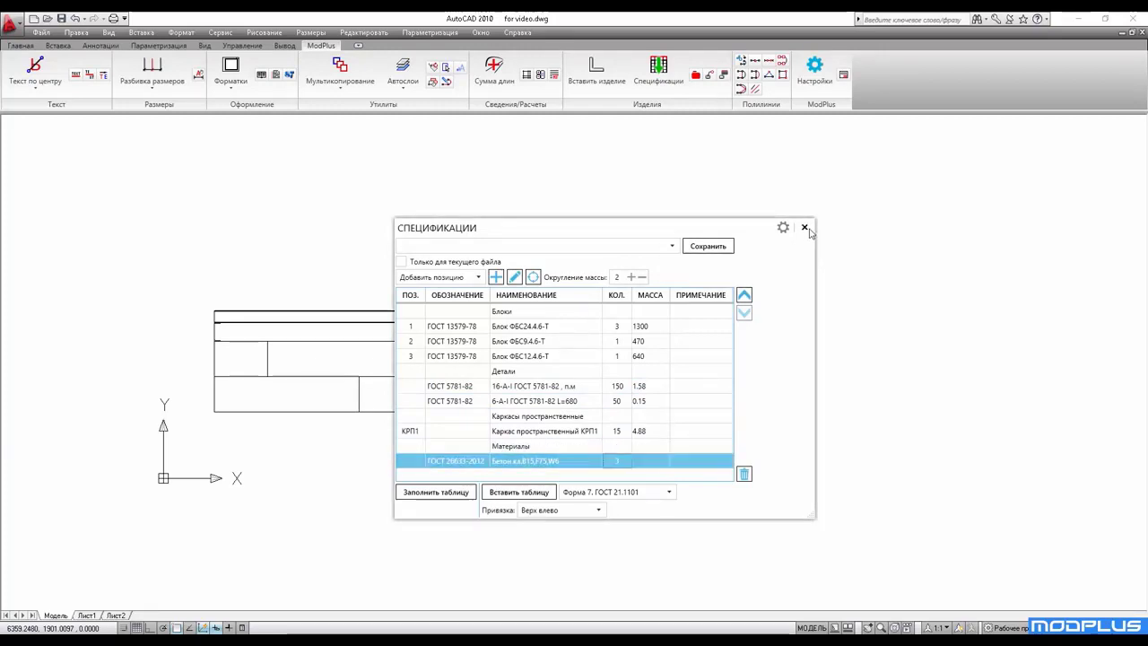
Save the specification under the name Дом №1. Фундаменты, keeping the specification window open
{"action": "key", "text": "Escape"}
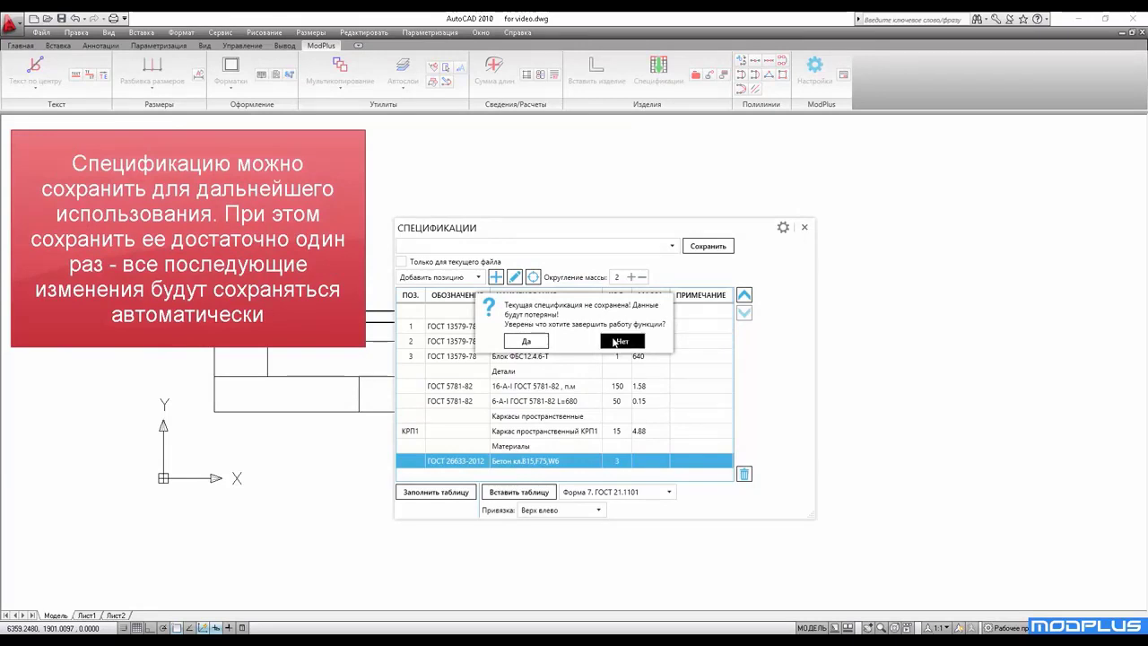
{"action": "left_click", "coordinate": [619, 341]}
{"action": "left_click", "coordinate": [708, 245]}
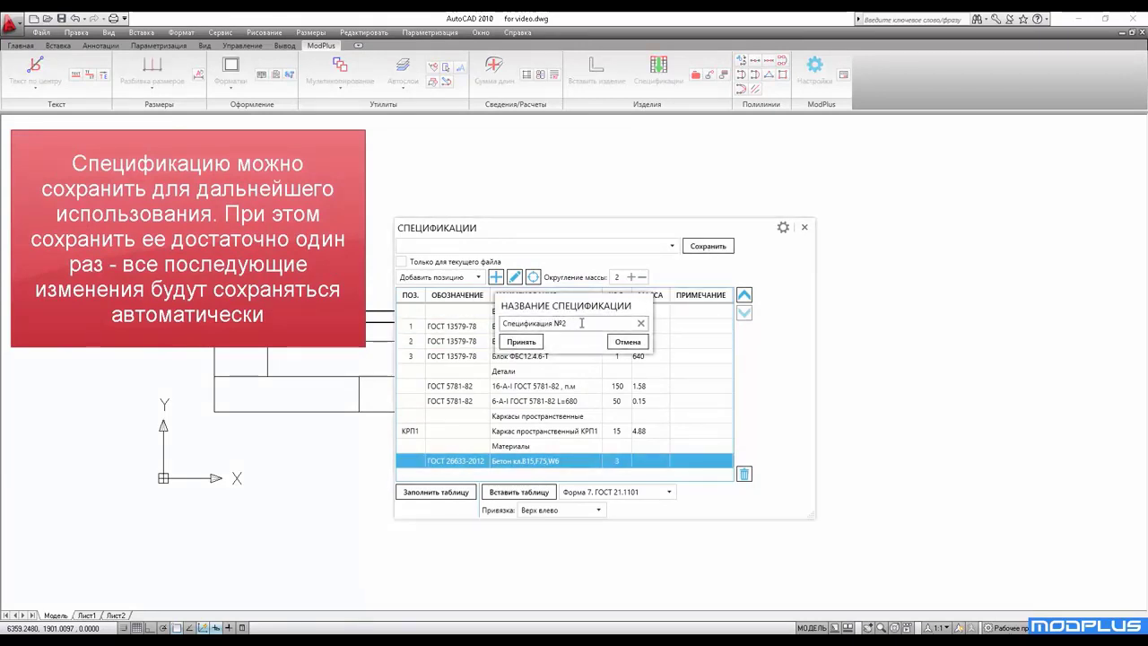
{"action": "left_click", "coordinate": [641, 323]}
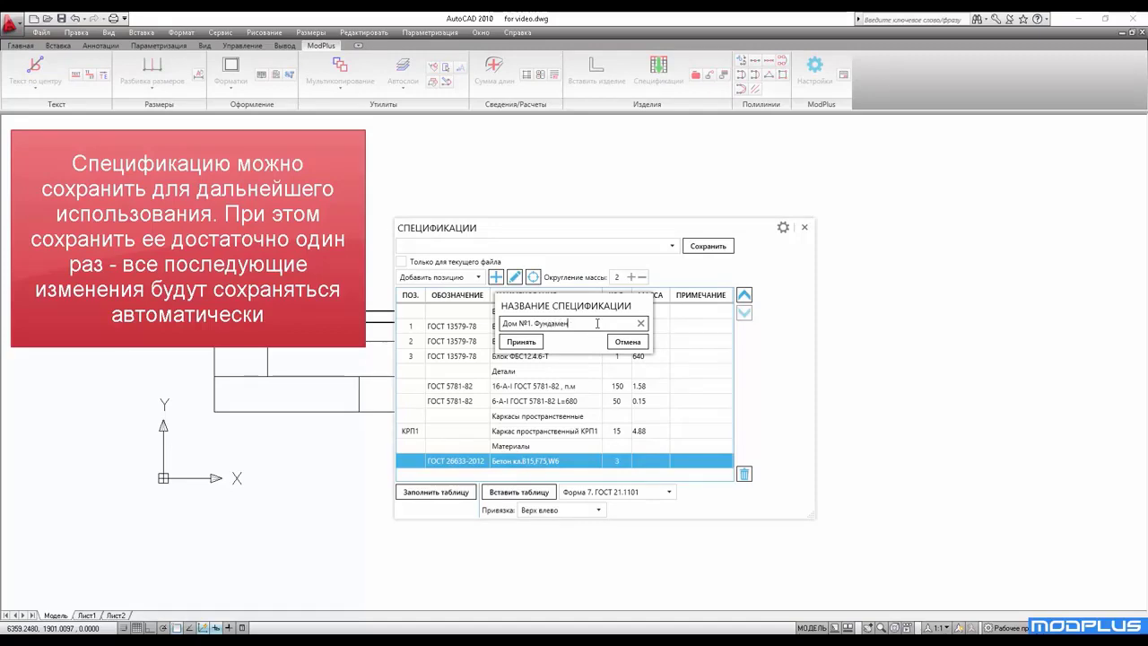
{"action": "left_click", "coordinate": [522, 342]}
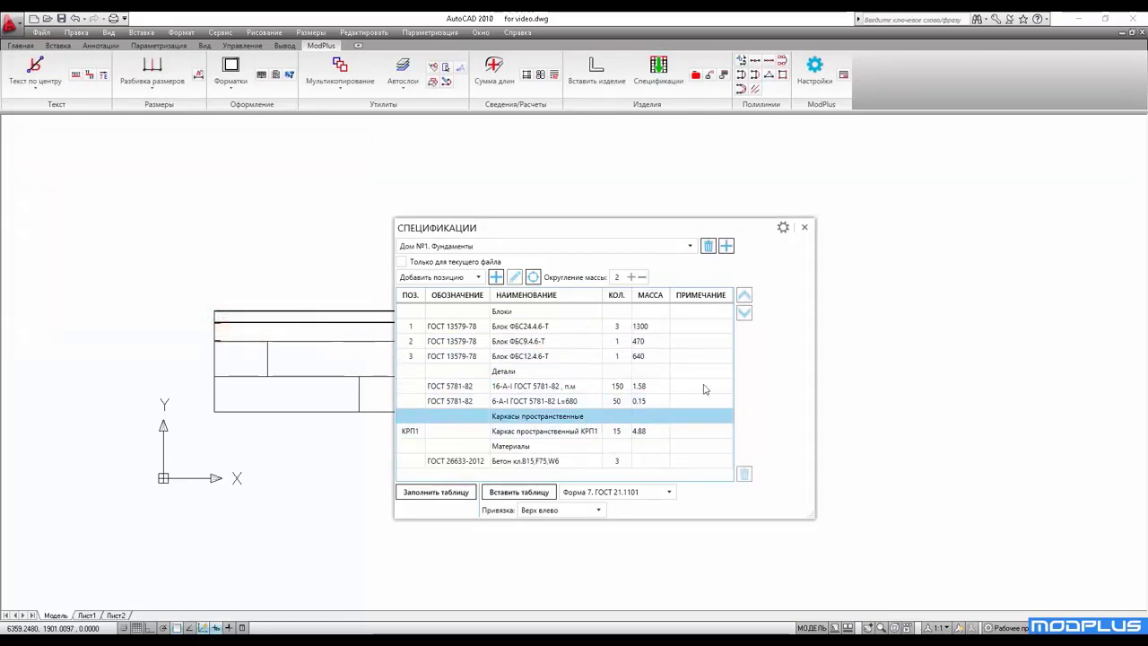
Reopen the specification tool, restrict saved specifications to the current file, and load Дом №1. Фундаменты in an enlarged window
{"action": "left_click", "coordinate": [804, 227]}
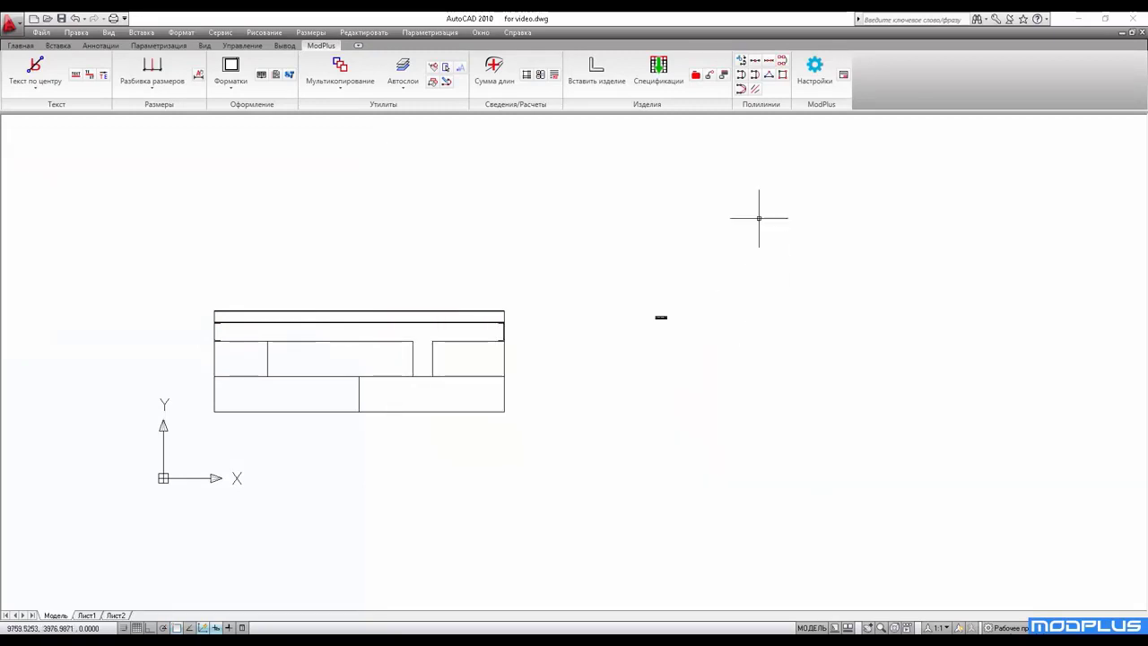
{"action": "left_click", "coordinate": [660, 85]}
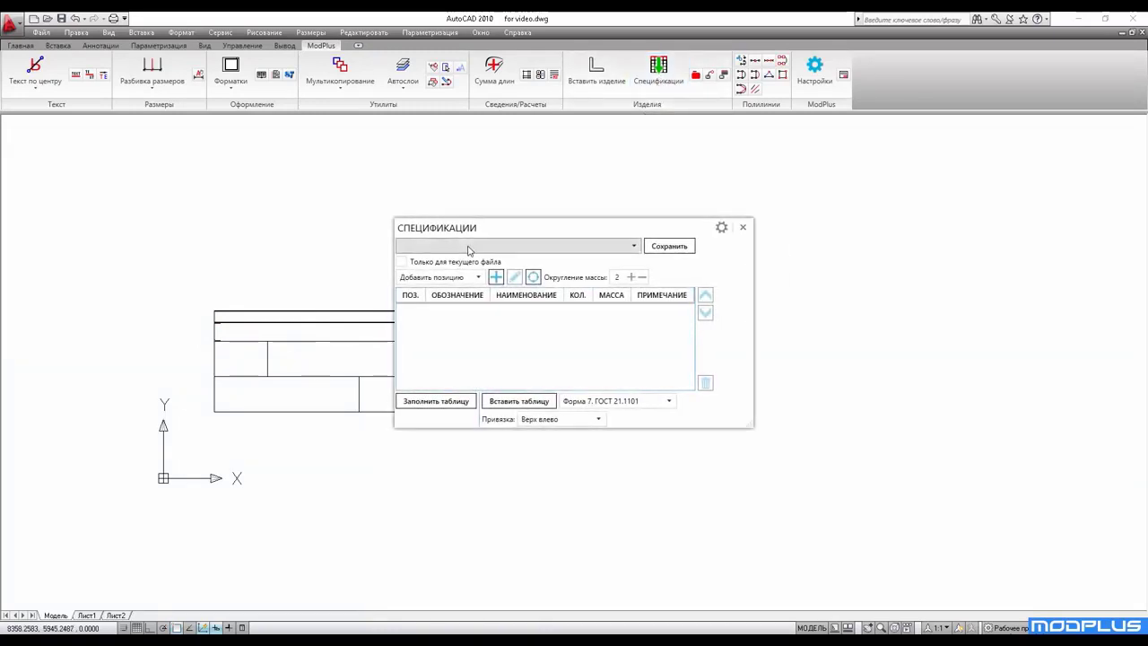
{"action": "left_click", "coordinate": [438, 266]}
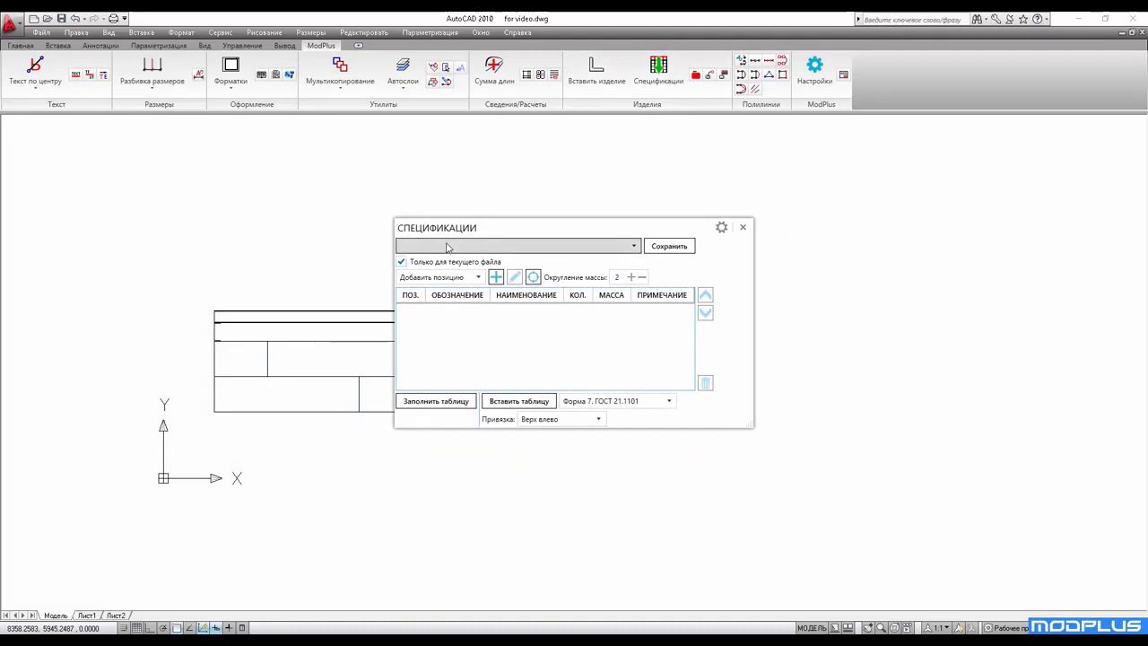
{"action": "left_click", "coordinate": [445, 248]}
{"action": "left_click", "coordinate": [432, 262]}
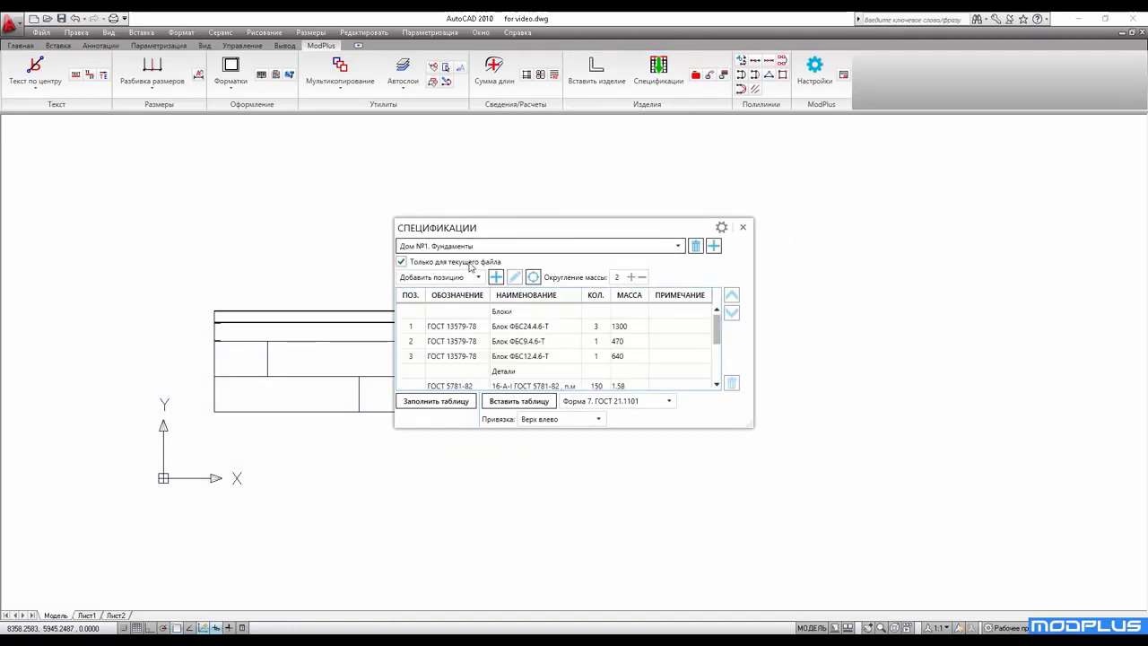
{"action": "left_click_drag", "start_coordinate": [750, 423], "coordinate": [814, 524]}
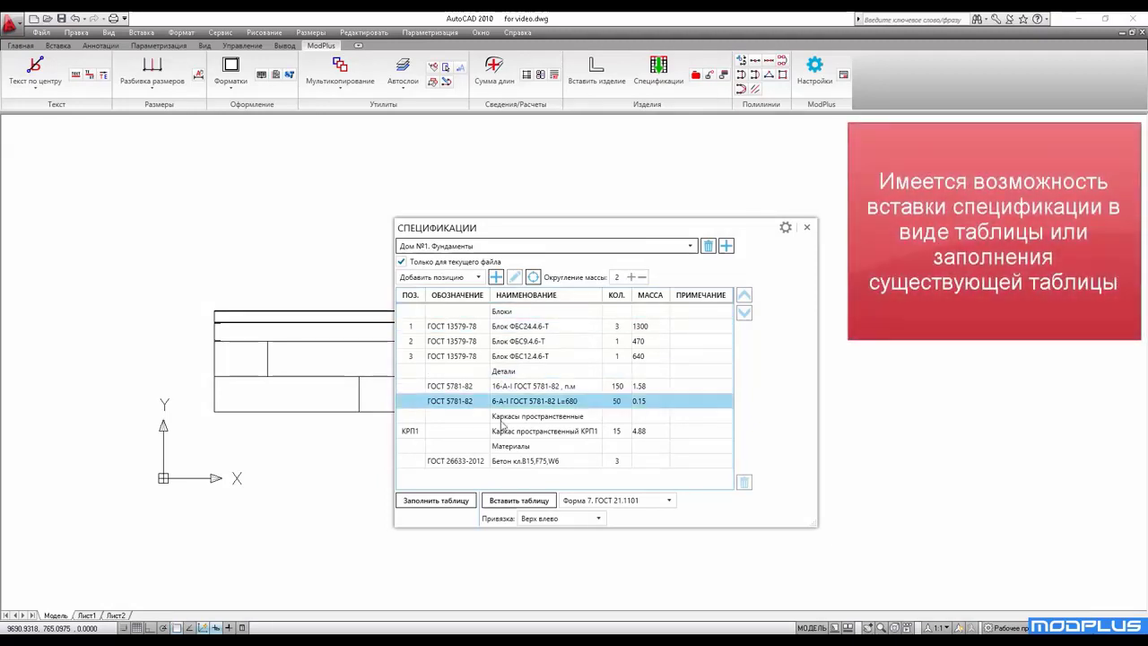
Insert the specification into the drawing as a Форма 7. ГОСТ 21.1101 table below the existing empty table
{"action": "left_click", "coordinate": [617, 500]}
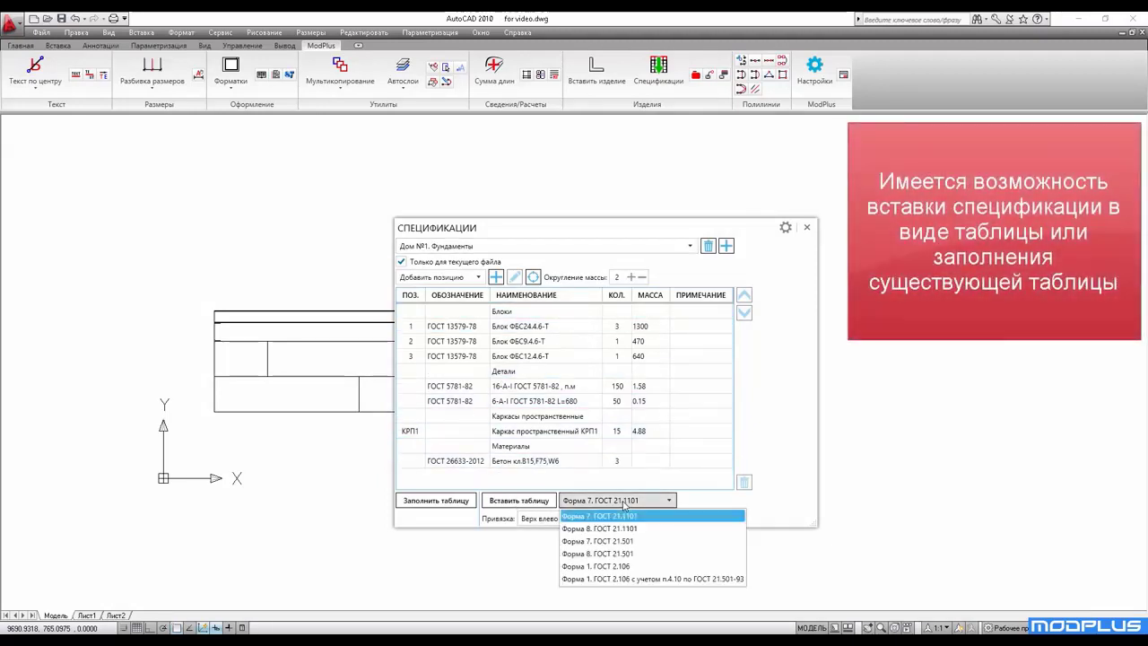
{"action": "left_click", "coordinate": [616, 517]}
{"action": "left_click", "coordinate": [519, 500]}
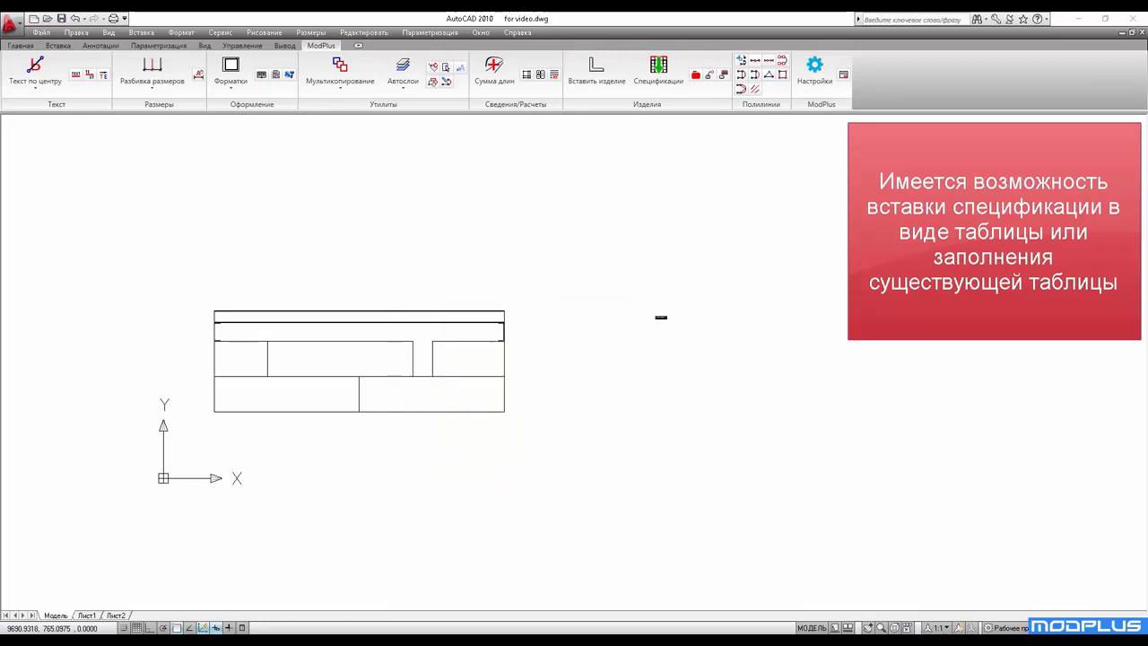
{"action": "scroll", "coordinate": [666, 308], "scroll_direction": "down", "scroll_amount": 3}
{"action": "scroll", "coordinate": [623, 333], "scroll_direction": "up", "scroll_amount": 2}
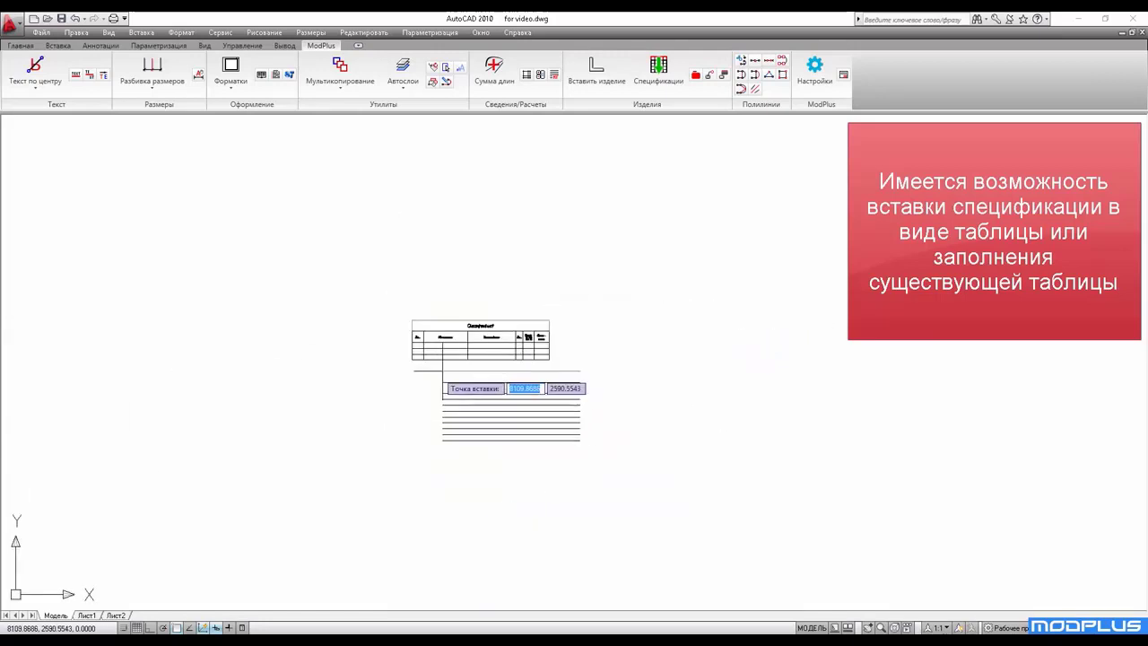
{"action": "key", "text": "Escape"}
Shift the specification window aside and move the inserted table to the left of the empty table
{"action": "left_click_drag", "start_coordinate": [553, 232], "coordinate": [805, 190]}
{"action": "left_click", "coordinate": [644, 391]}
{"action": "left_click", "coordinate": [501, 416]}
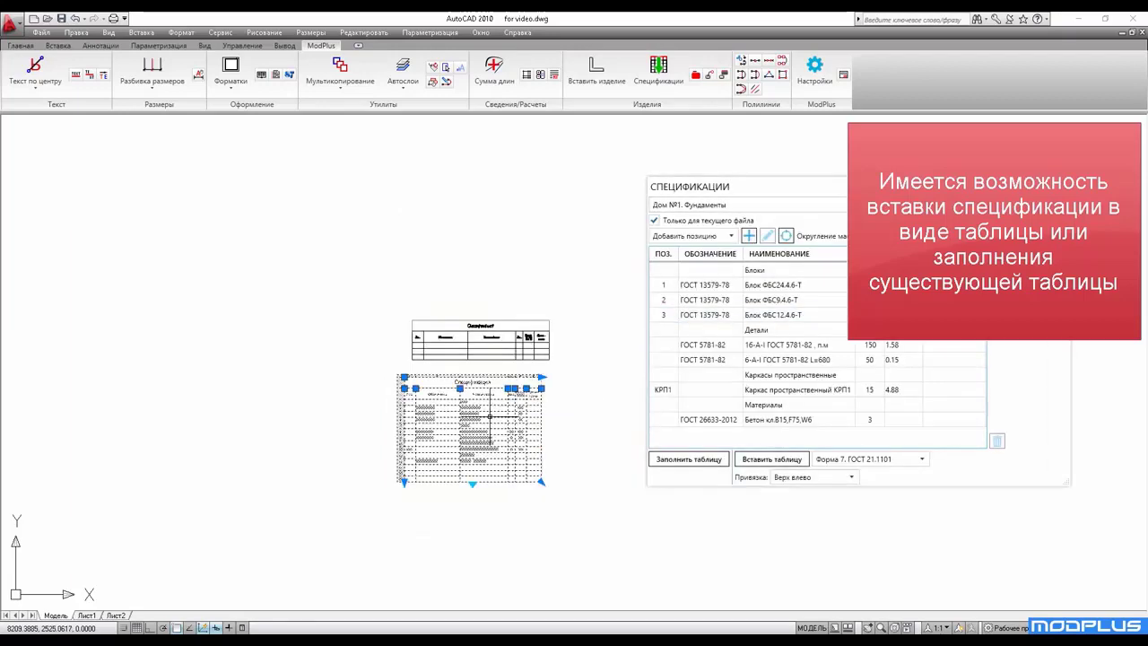
{"action": "left_click", "coordinate": [404, 376]}
{"action": "left_click", "coordinate": [251, 319]}
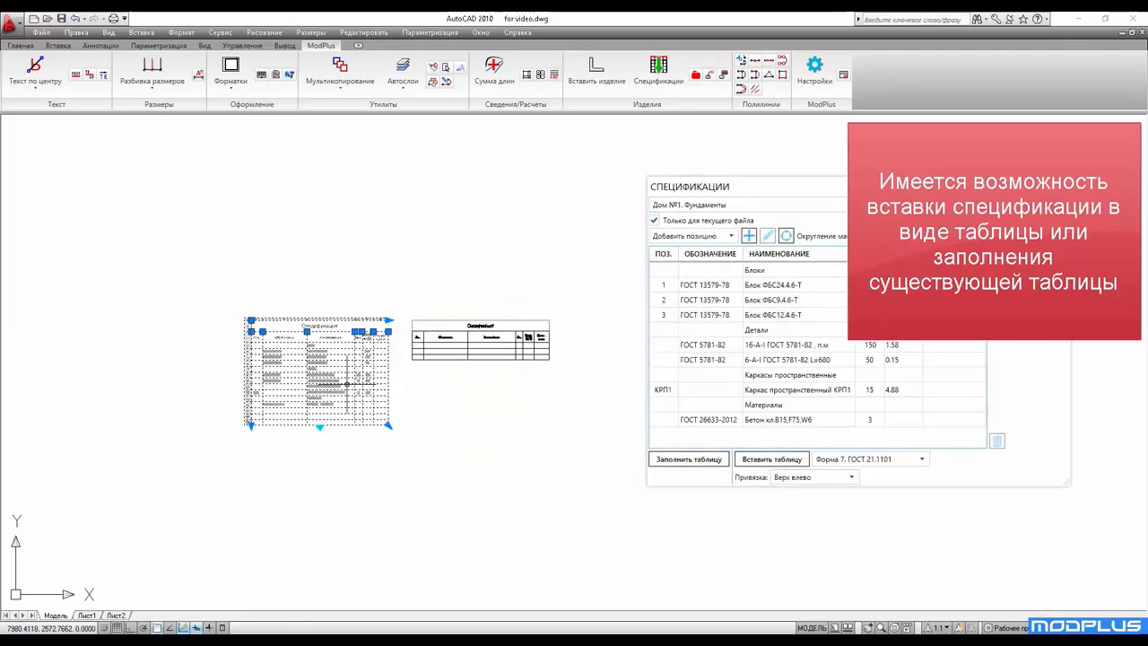
{"action": "scroll", "coordinate": [346, 384], "scroll_direction": "up", "scroll_amount": 5}
{"action": "key", "text": "Escape"}
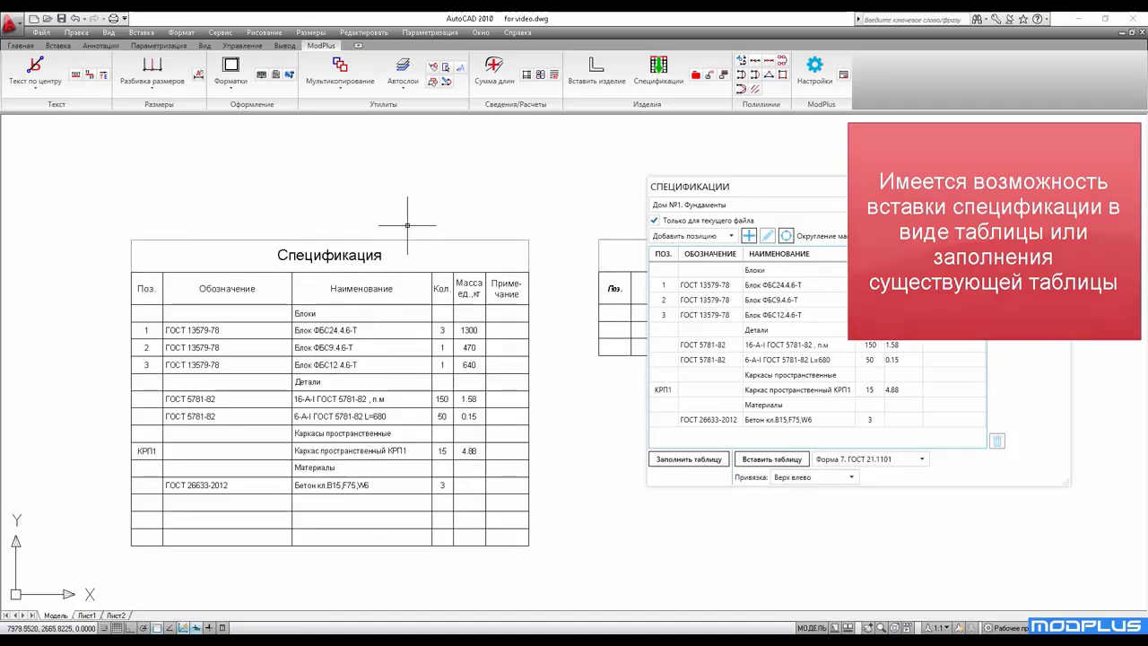
Delete the filled specification table from the drawing
{"action": "left_click", "coordinate": [341, 215]}
{"action": "left_click", "coordinate": [305, 298]}
{"action": "key", "text": "Delete"}
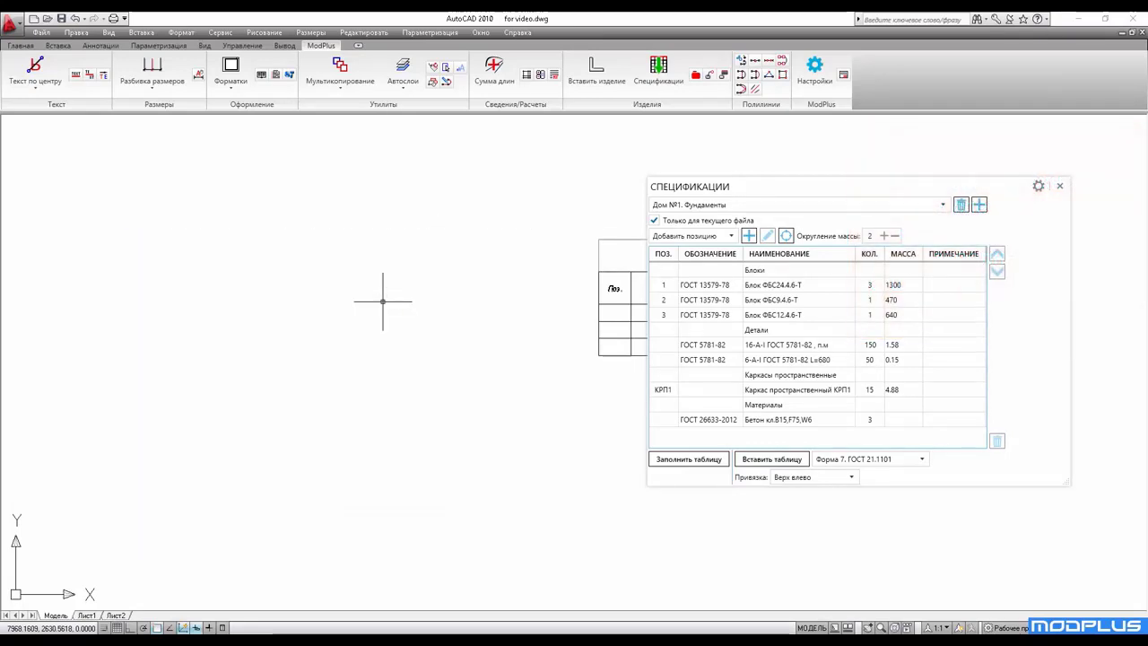
Set the text style for inserted tables to MpTextStyle in the specification settings
{"action": "left_click", "coordinate": [1038, 187]}
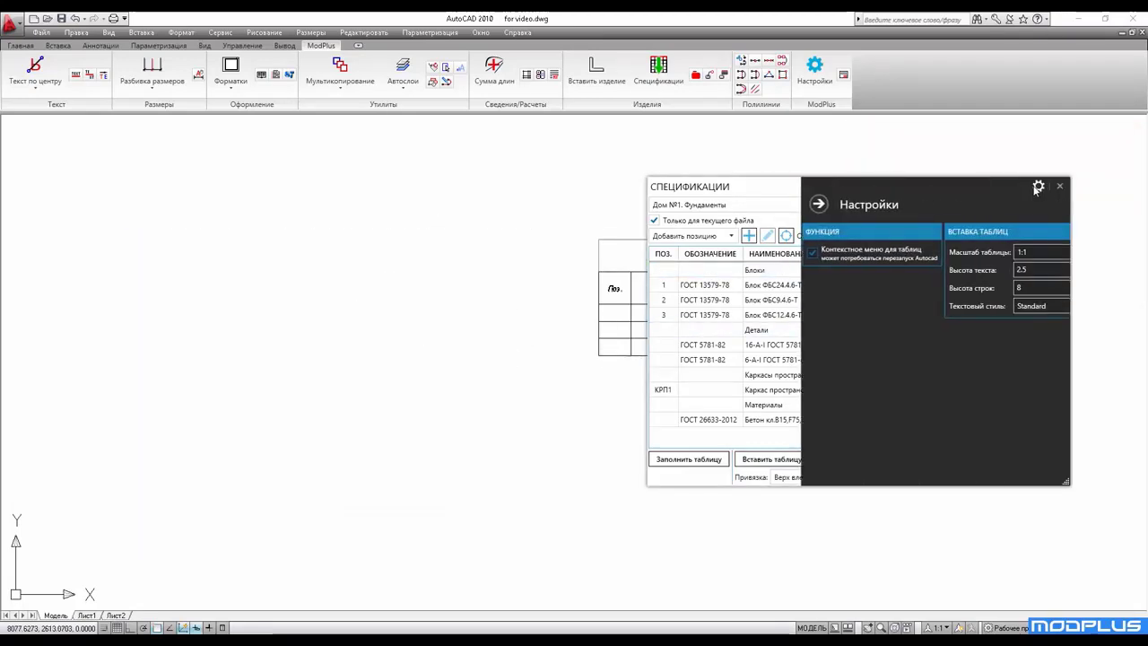
{"action": "left_click", "coordinate": [1021, 306]}
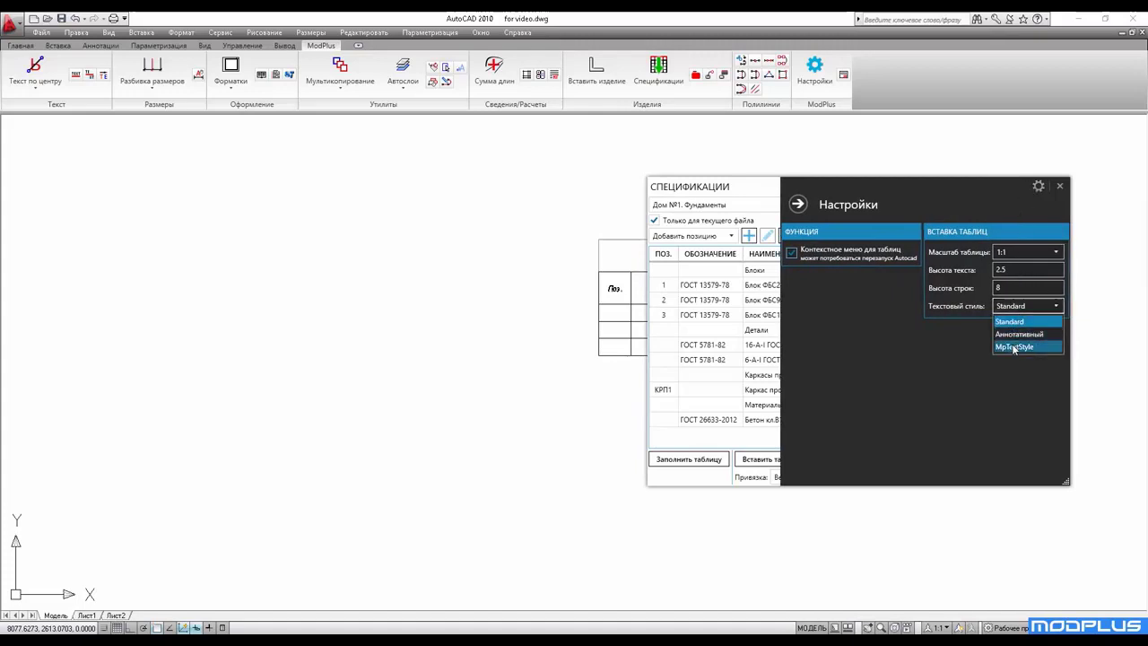
{"action": "left_click", "coordinate": [1016, 346]}
{"action": "left_click", "coordinate": [797, 203]}
Insert the specification again as a Форма 7. ГОСТ 21.1101 table to the left of the empty table
{"action": "left_click", "coordinate": [750, 460]}
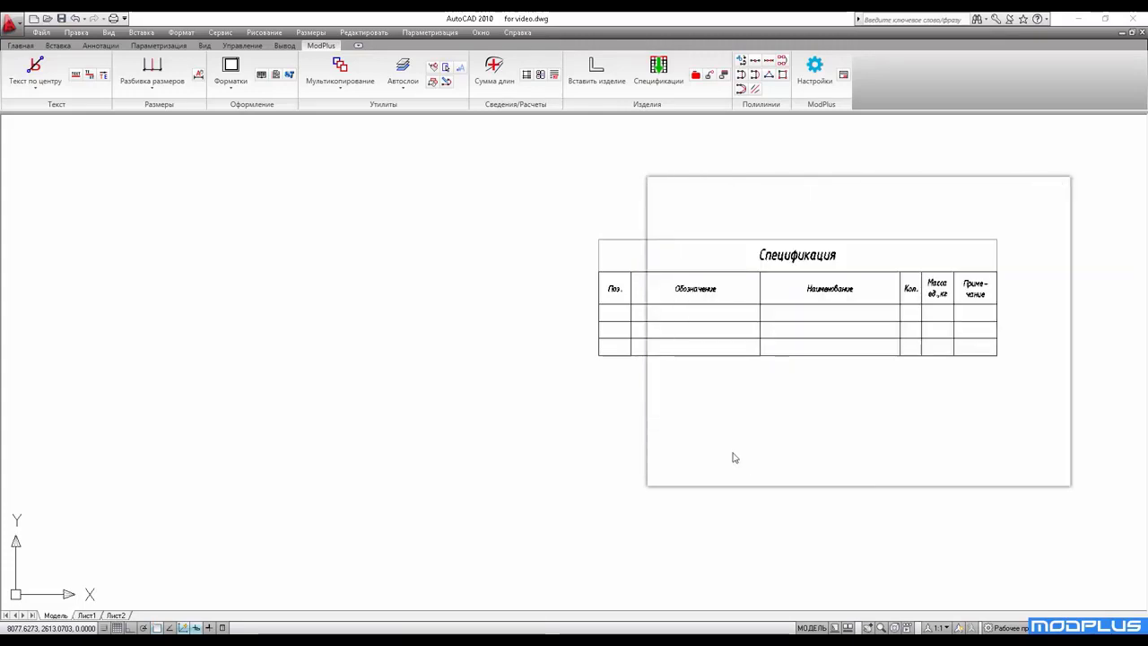
{"action": "left_click", "coordinate": [98, 226]}
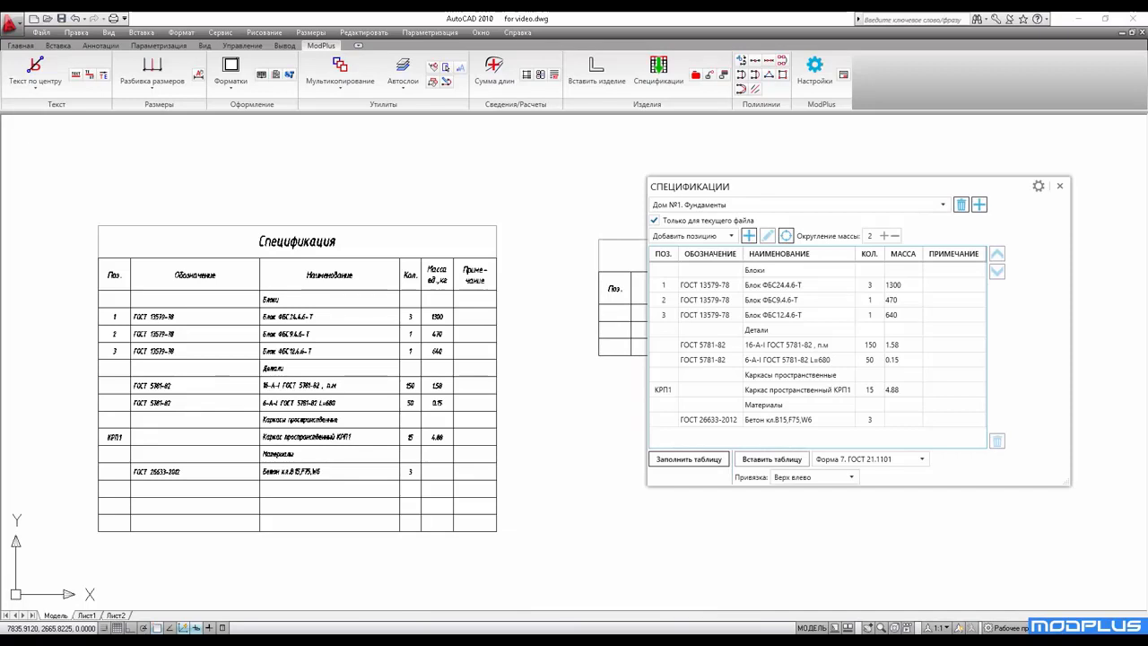
{"action": "scroll", "coordinate": [287, 383], "scroll_direction": "down", "scroll_amount": 6}
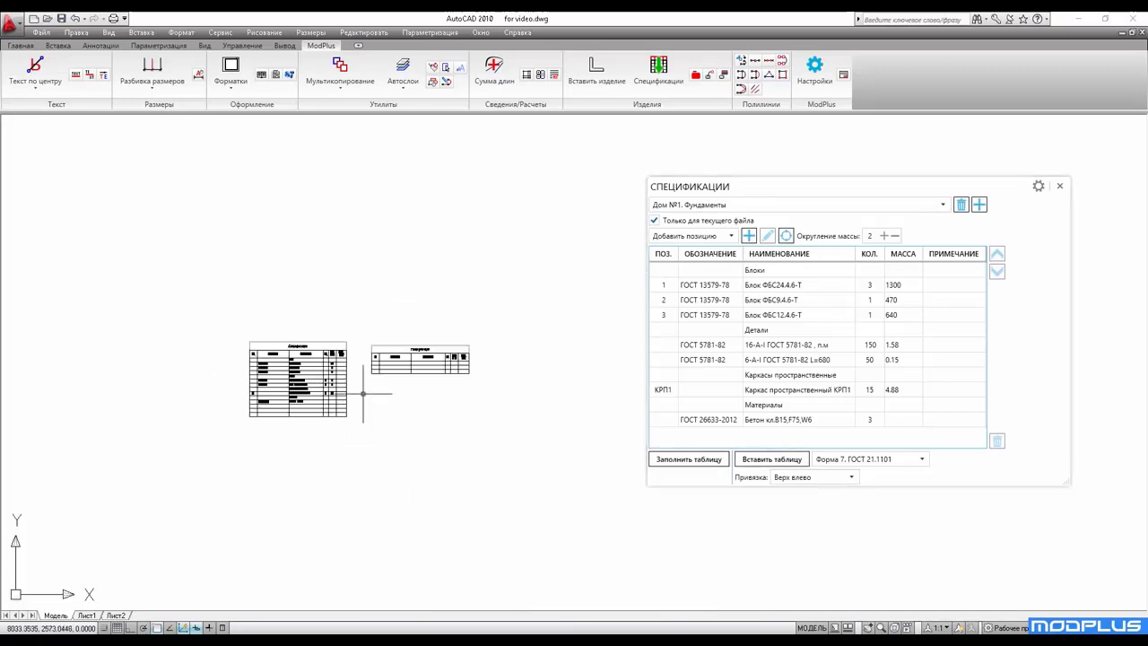
Insert the specification as a Форма 8. ГОСТ 21.1101 table with Верх вправо attachment, to the right of the empty table
{"action": "left_click", "coordinate": [870, 459]}
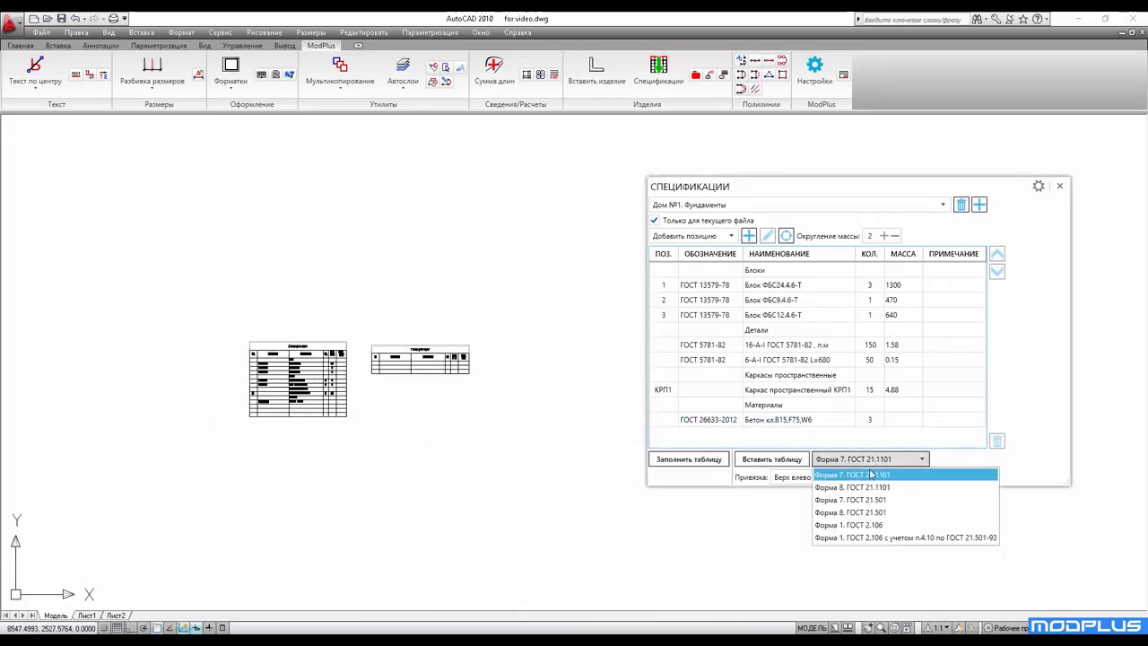
{"action": "left_click", "coordinate": [867, 487]}
{"action": "left_click", "coordinate": [812, 478]}
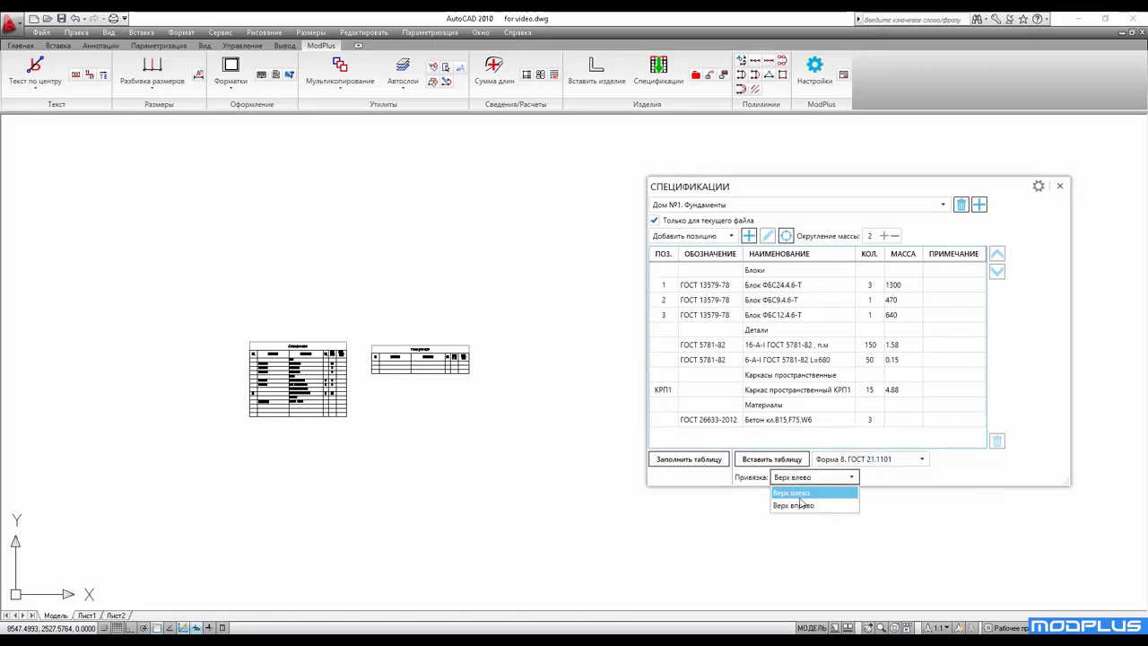
{"action": "left_click", "coordinate": [798, 502]}
{"action": "left_click", "coordinate": [771, 459]}
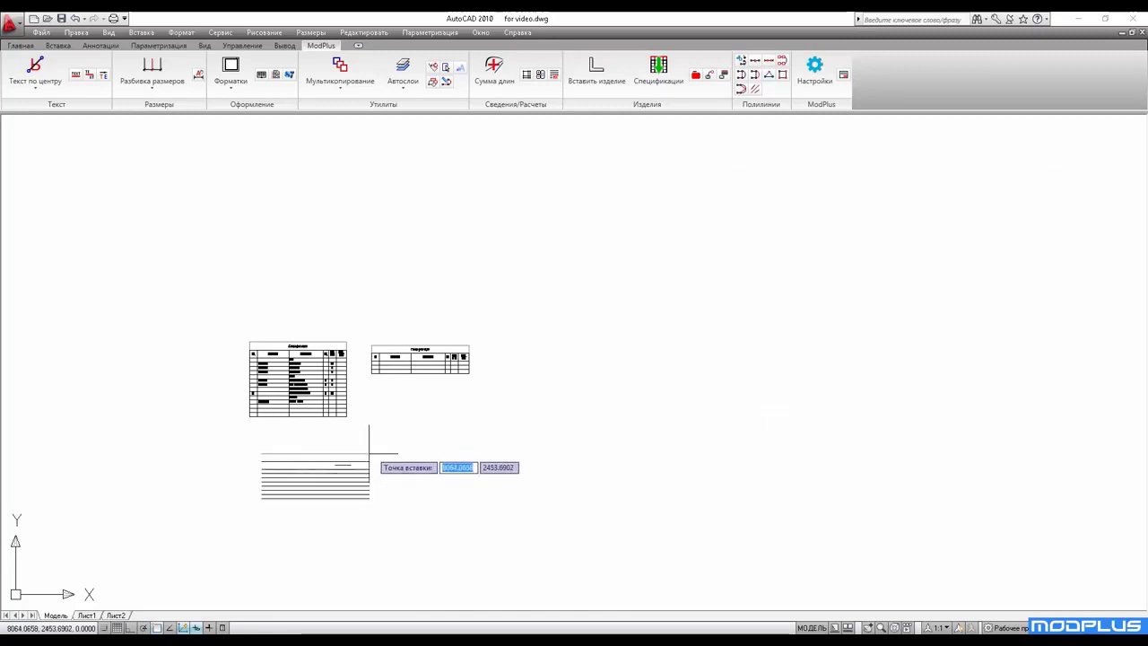
{"action": "left_click", "coordinate": [614, 349]}
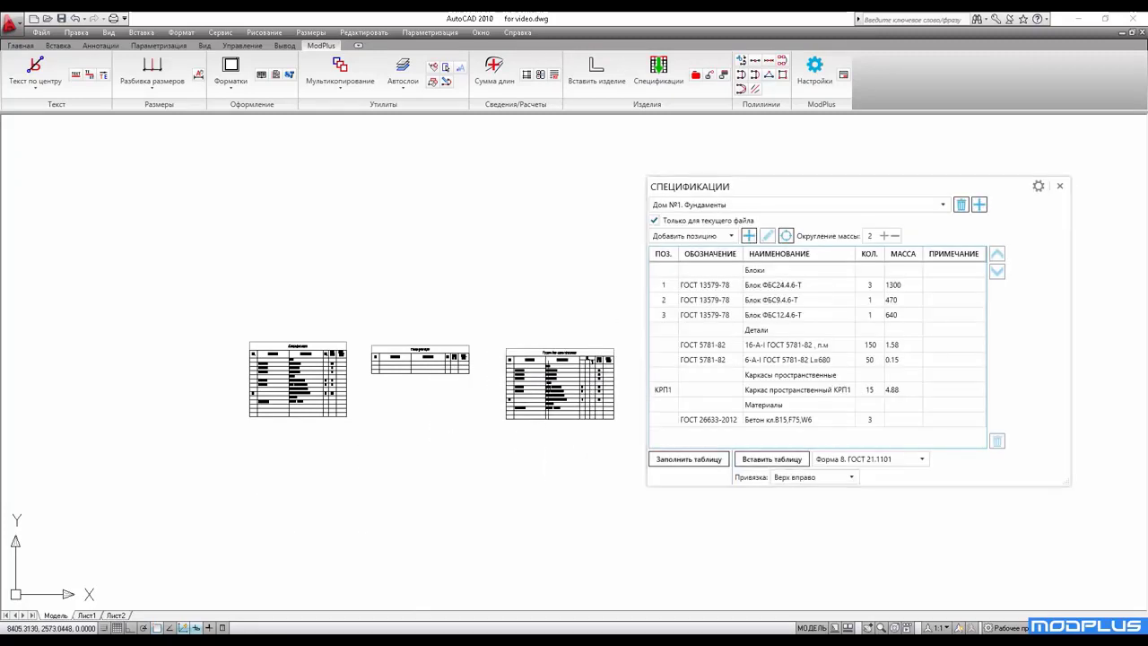
{"action": "scroll", "coordinate": [569, 410], "scroll_direction": "up", "scroll_amount": 4}
{"action": "scroll", "coordinate": [336, 363], "scroll_direction": "down", "scroll_amount": 5}
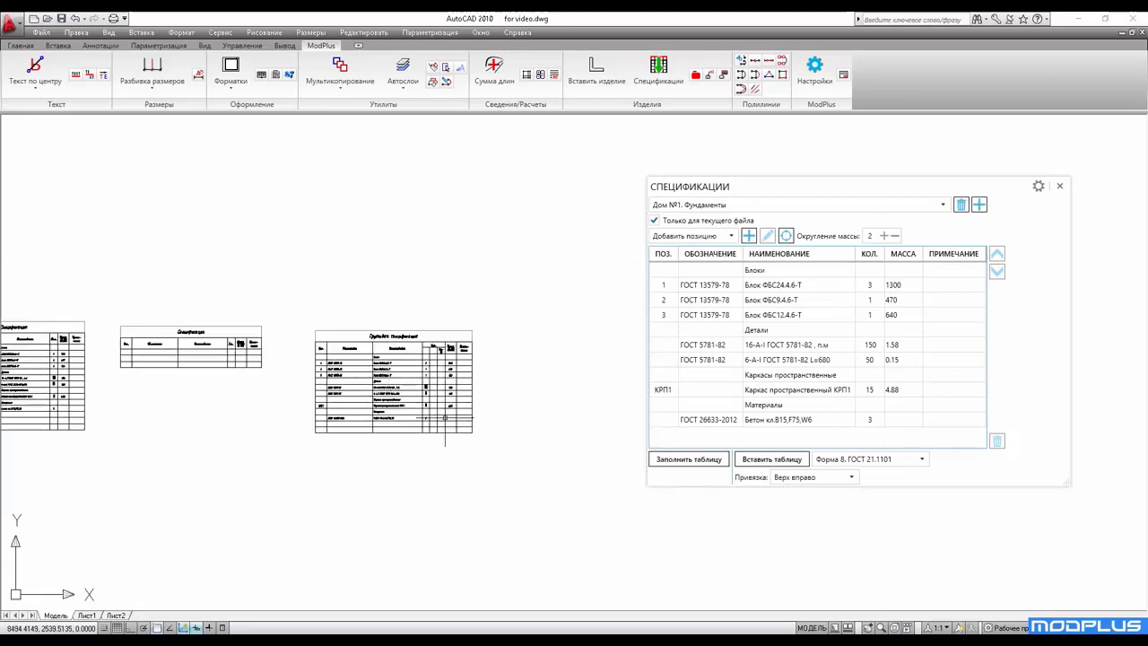
{"action": "scroll", "coordinate": [440, 325], "scroll_direction": "up", "scroll_amount": 6}
{"action": "scroll", "coordinate": [439, 325], "scroll_direction": "down", "scroll_amount": 5}
{"action": "scroll", "coordinate": [440, 321], "scroll_direction": "down", "scroll_amount": 3}
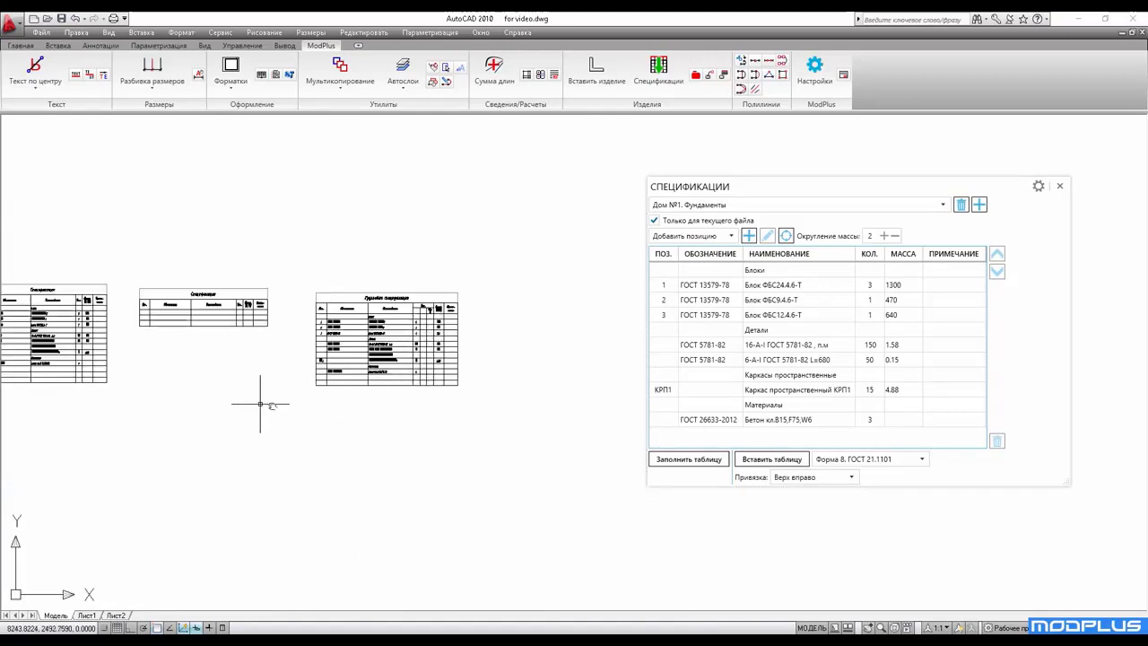
Fill the existing empty table between the two inserted ones with the specification data
{"action": "middle_click_drag", "start_coordinate": [269, 402], "coordinate": [485, 403]}
{"action": "left_click", "coordinate": [688, 460]}
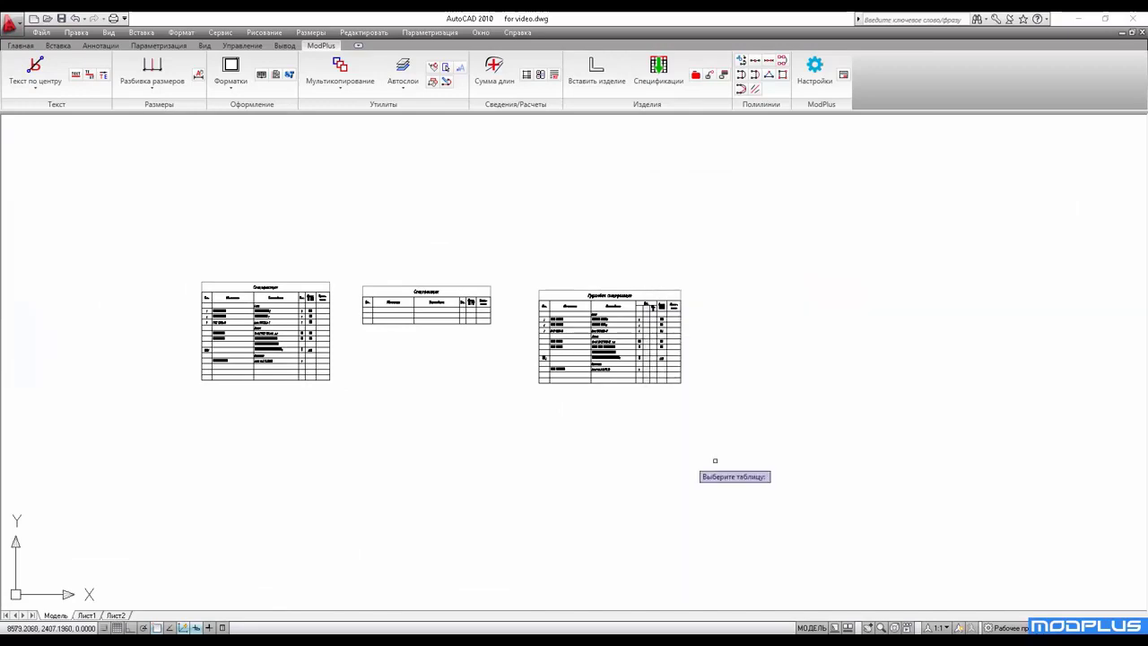
{"action": "left_click", "coordinate": [438, 321]}
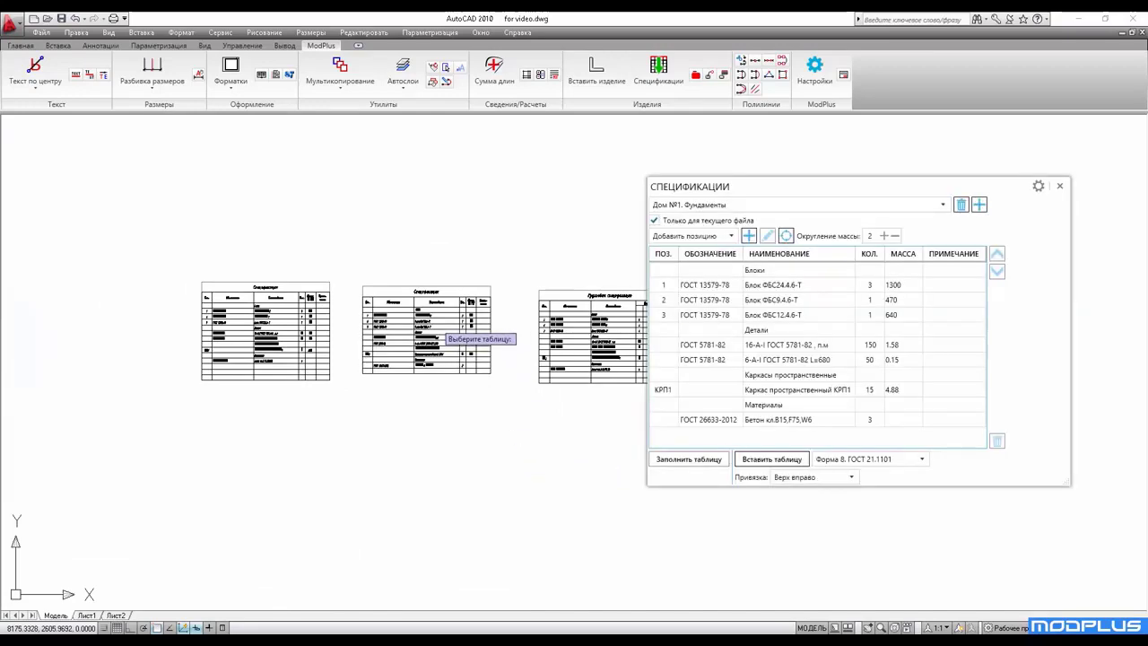
{"action": "scroll", "coordinate": [437, 320], "scroll_direction": "up", "scroll_amount": 5}
{"action": "scroll", "coordinate": [453, 321], "scroll_direction": "down", "scroll_amount": 3}
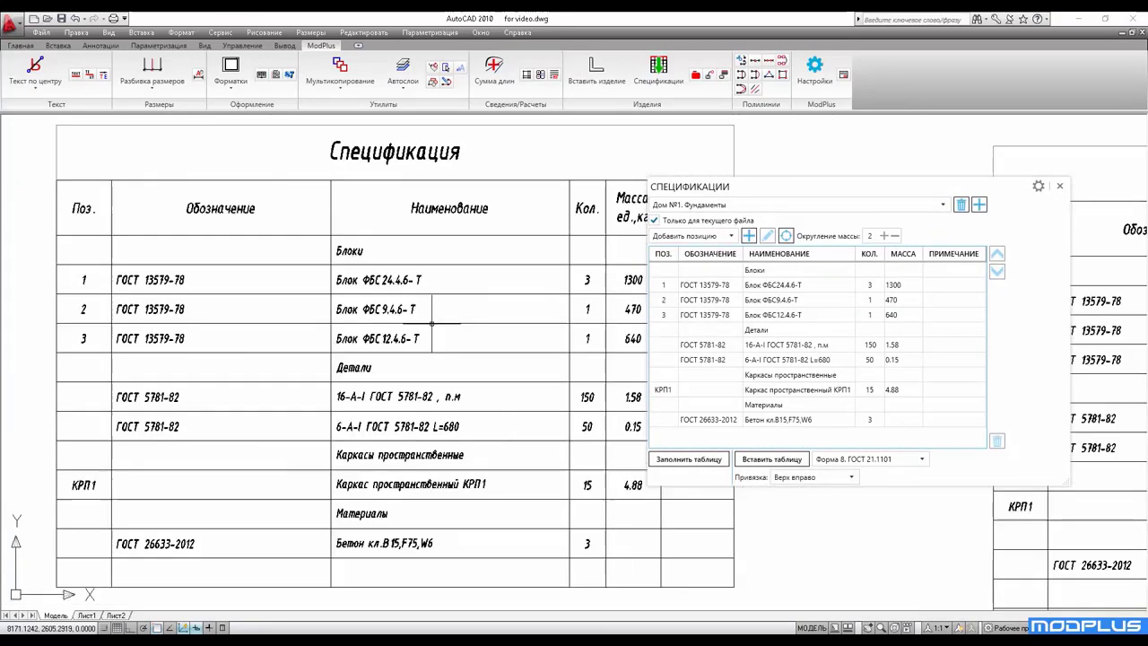
{"action": "scroll", "coordinate": [370, 343], "scroll_direction": "down", "scroll_amount": 6}
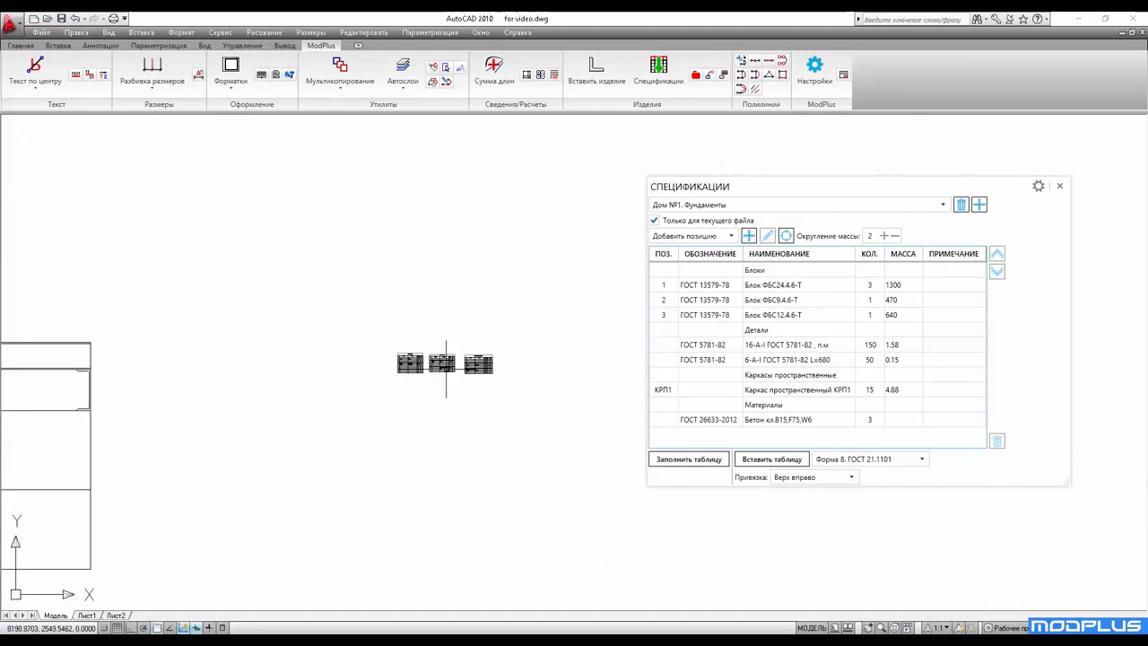
Bring the wall drawing into view, shift the specification window, and open its settings to examine the table context menu option
{"action": "scroll", "coordinate": [465, 368], "scroll_direction": "down", "scroll_amount": 2}
{"action": "middle_click_drag", "start_coordinate": [388, 391], "coordinate": [425, 392]}
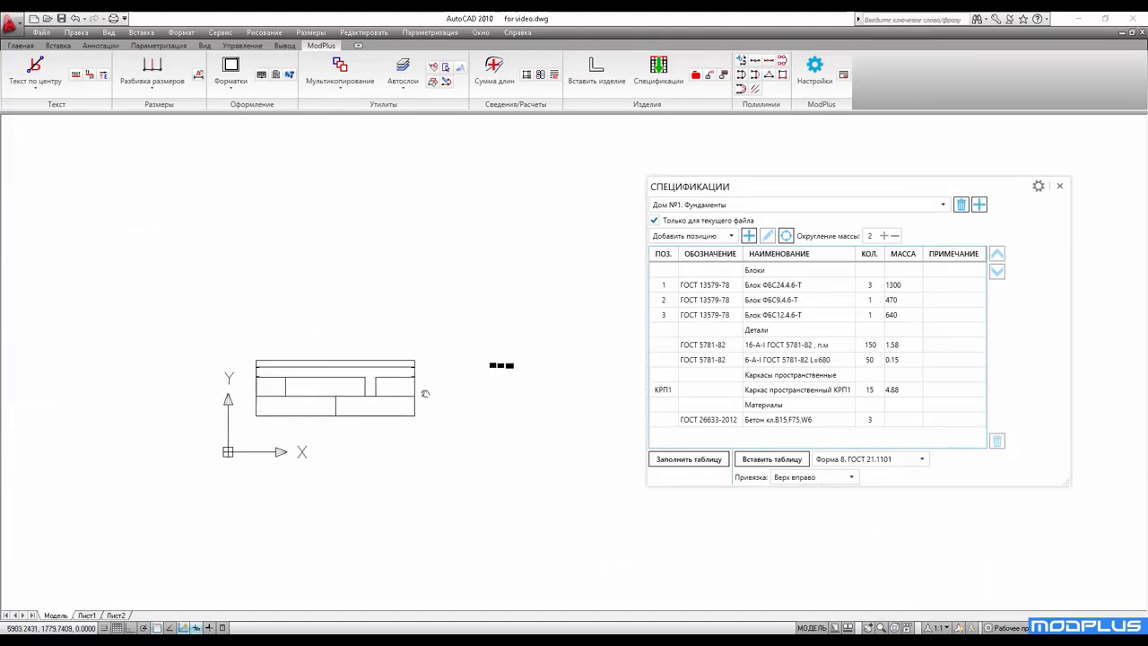
{"action": "left_click_drag", "start_coordinate": [808, 191], "coordinate": [653, 199]}
{"action": "left_click", "coordinate": [885, 197]}
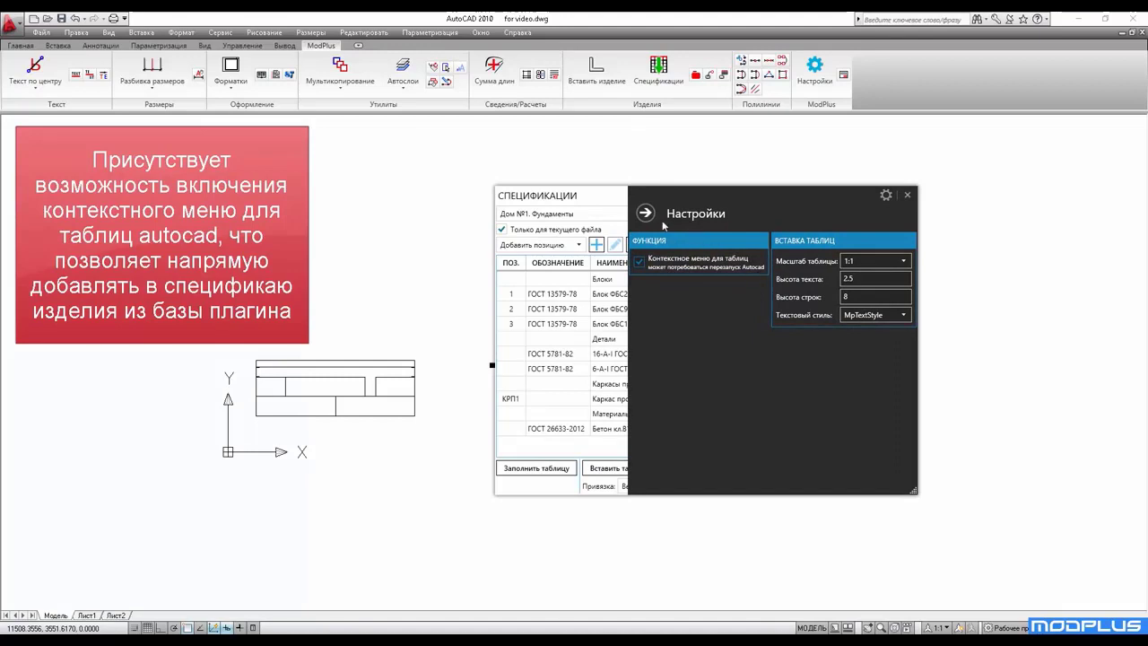
Leave the settings, permanently delete the saved specification "Дом №1. Фундаменты", and close the specification window
{"action": "left_click", "coordinate": [646, 214]}
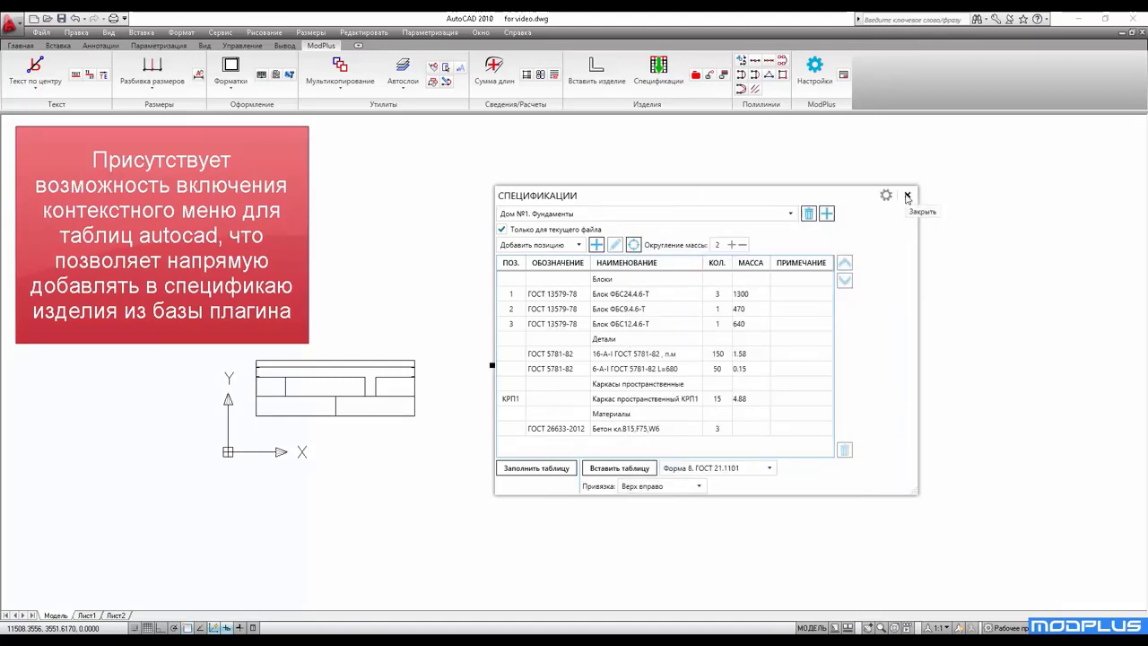
{"action": "left_click", "coordinate": [808, 214]}
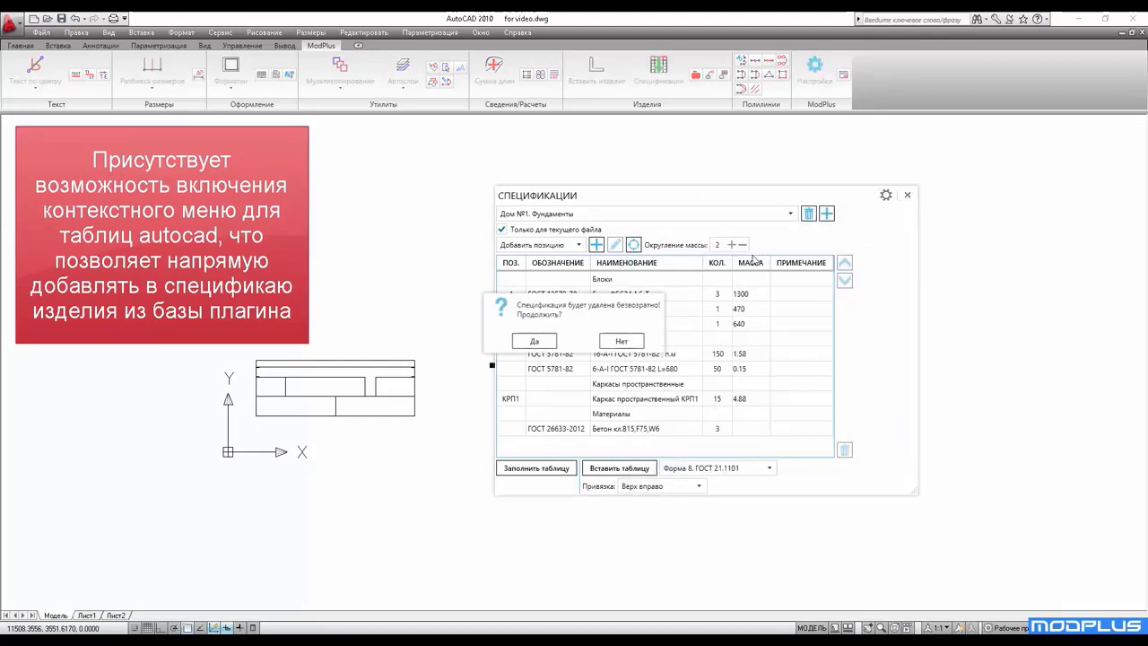
{"action": "left_click", "coordinate": [534, 343]}
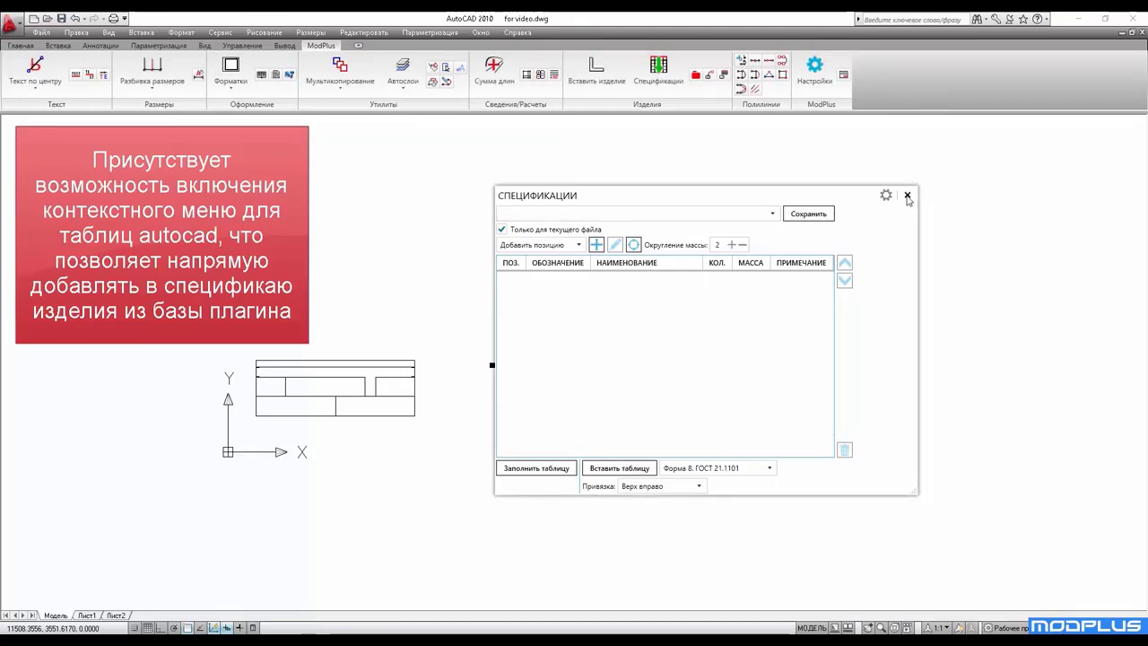
{"action": "left_click", "coordinate": [908, 196]}
Open the ModPlus product database for the empty designation cell in row 14 of the middle specification table
{"action": "scroll", "coordinate": [489, 357], "scroll_direction": "up", "scroll_amount": 10}
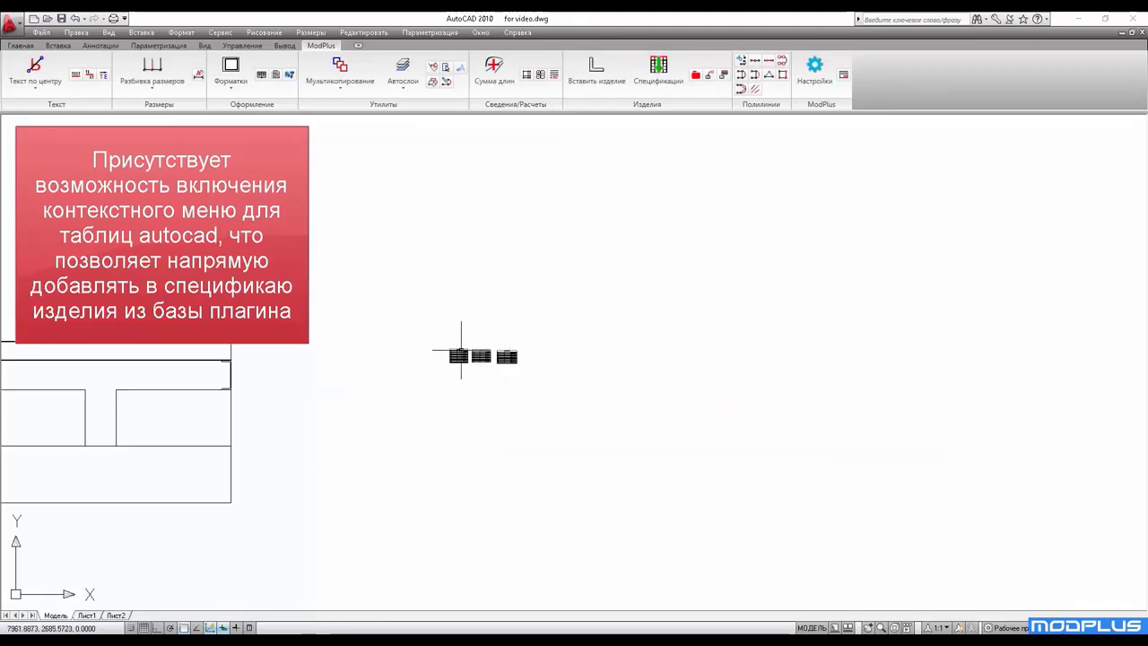
{"action": "scroll", "coordinate": [490, 357], "scroll_direction": "up", "scroll_amount": 10}
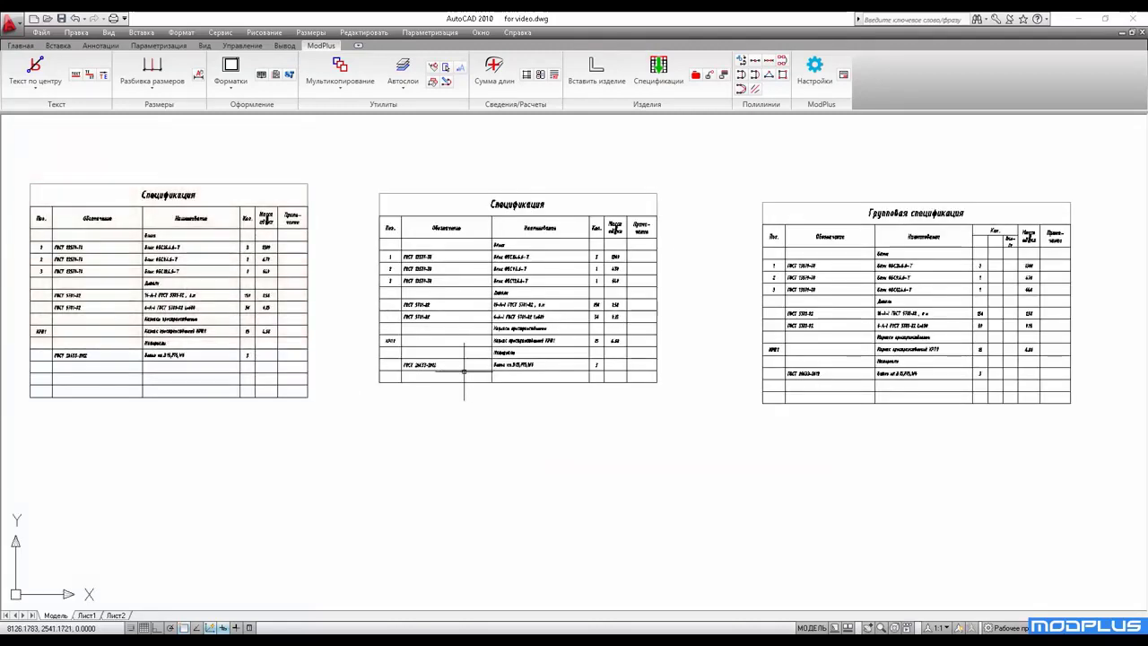
{"action": "left_click", "coordinate": [491, 378]}
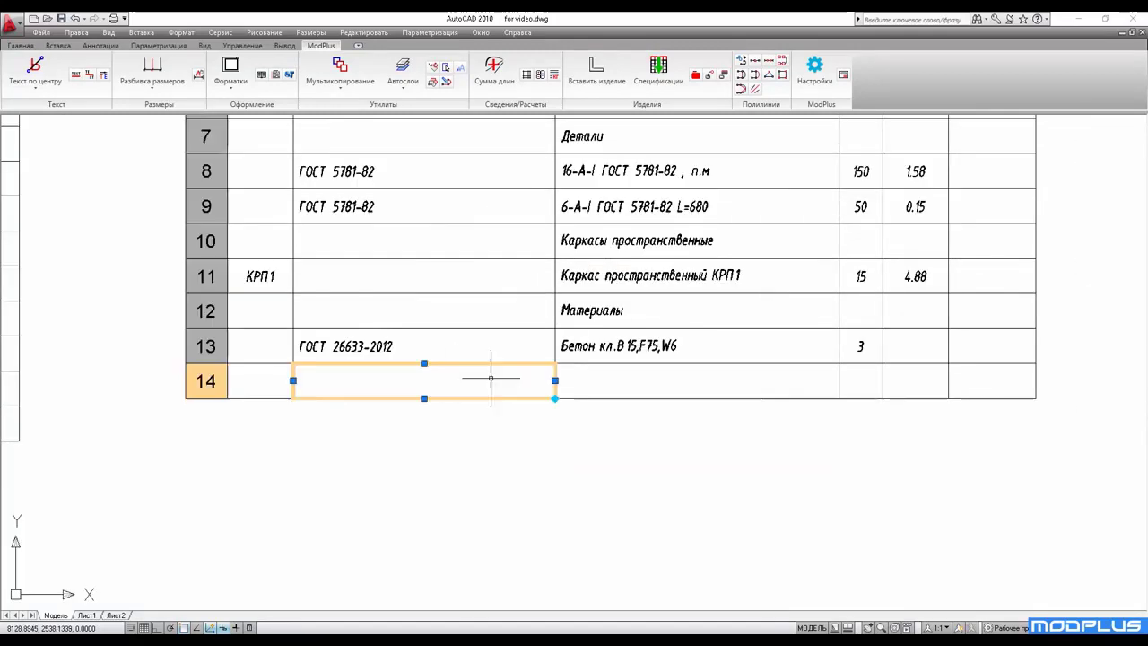
{"action": "right_click", "coordinate": [491, 377]}
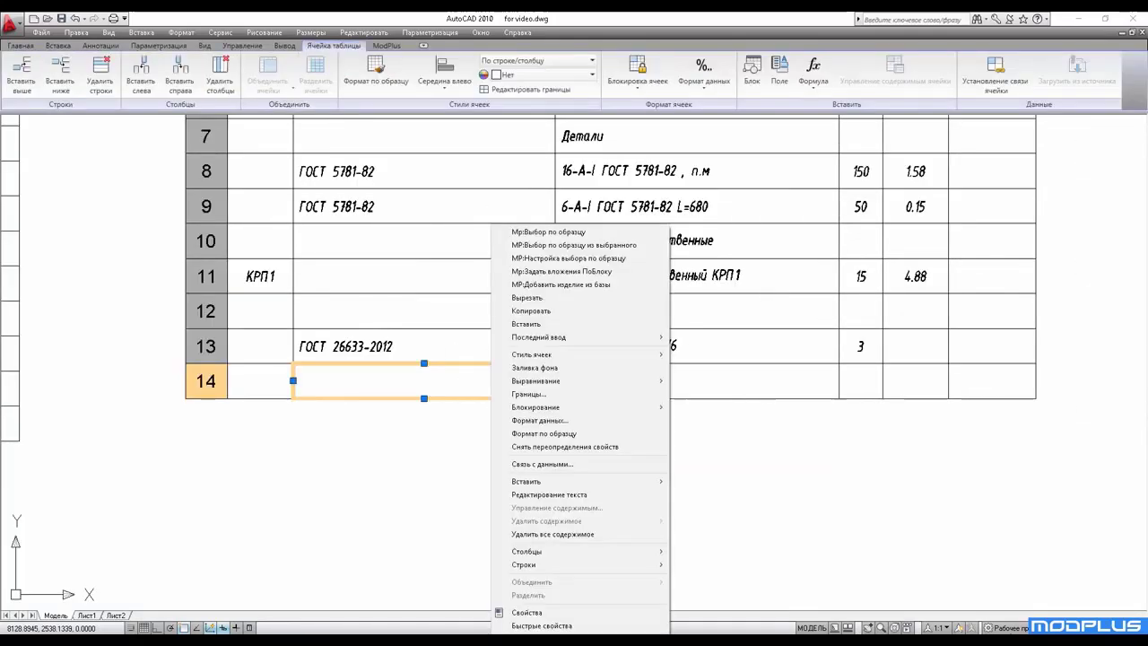
{"action": "left_click", "coordinate": [581, 285]}
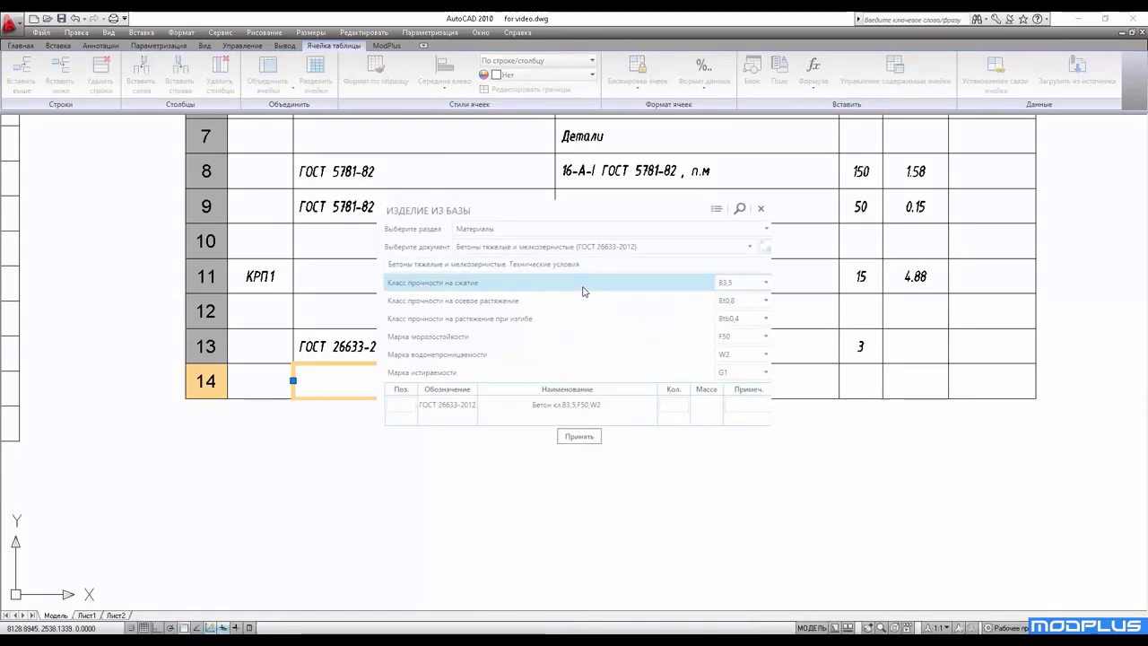
Choose the Железобетон section and the document Перемычки ж/б (Серия 1.038.1-1. Выпуск 9)
{"action": "left_click", "coordinate": [528, 229]}
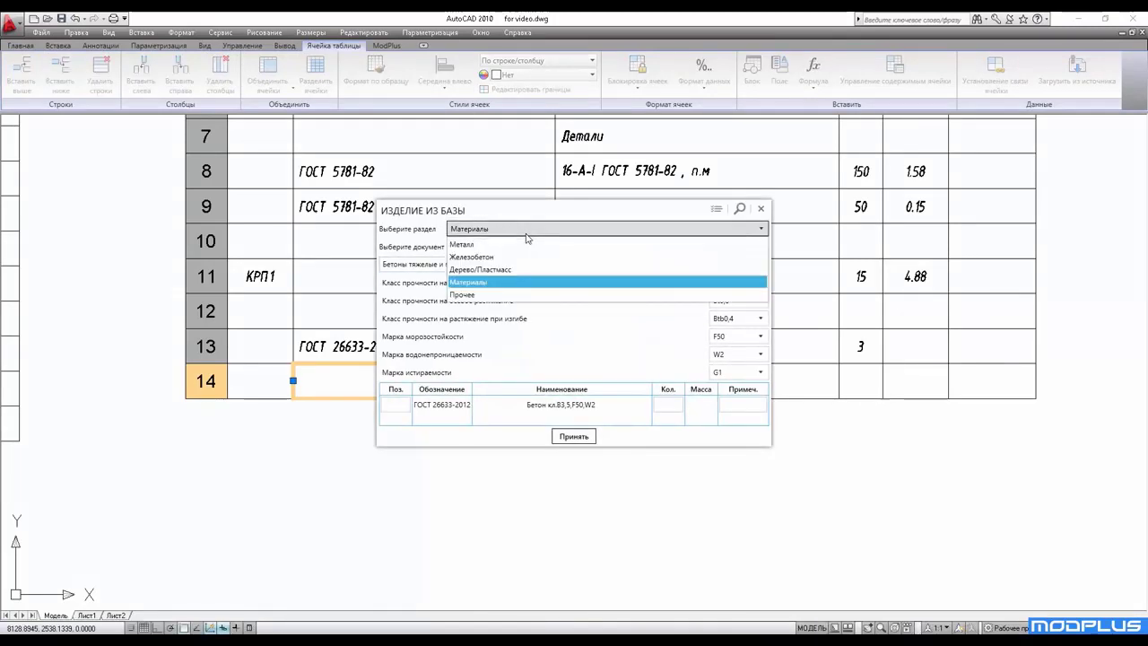
{"action": "left_click", "coordinate": [492, 257]}
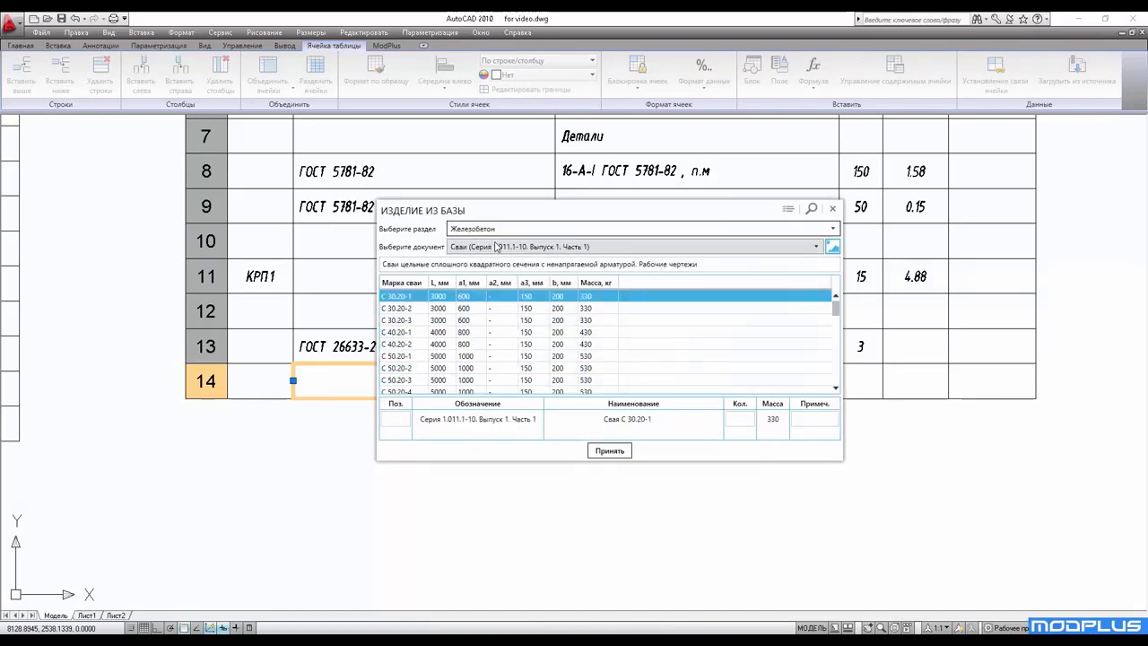
{"action": "left_click", "coordinate": [549, 245]}
{"action": "left_click", "coordinate": [494, 363]}
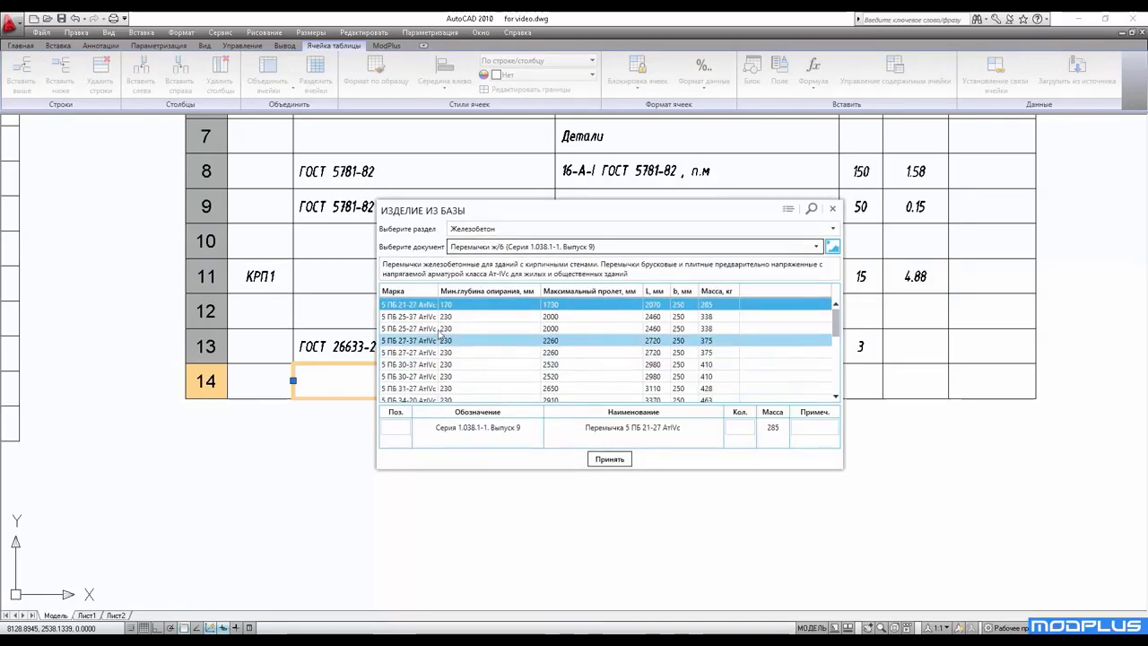
Add lintel 5 ПБ 27-37 АтIVс to the table row with position 15 and quantity 12
{"action": "left_click", "coordinate": [406, 427]}
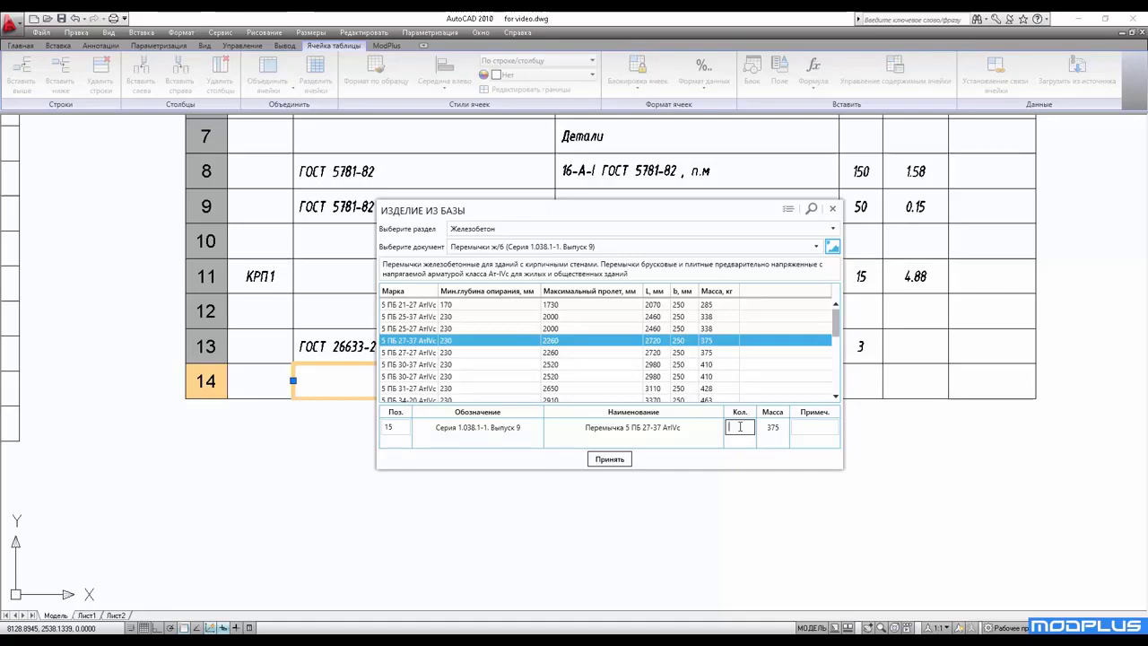
{"action": "type", "text": "12"}
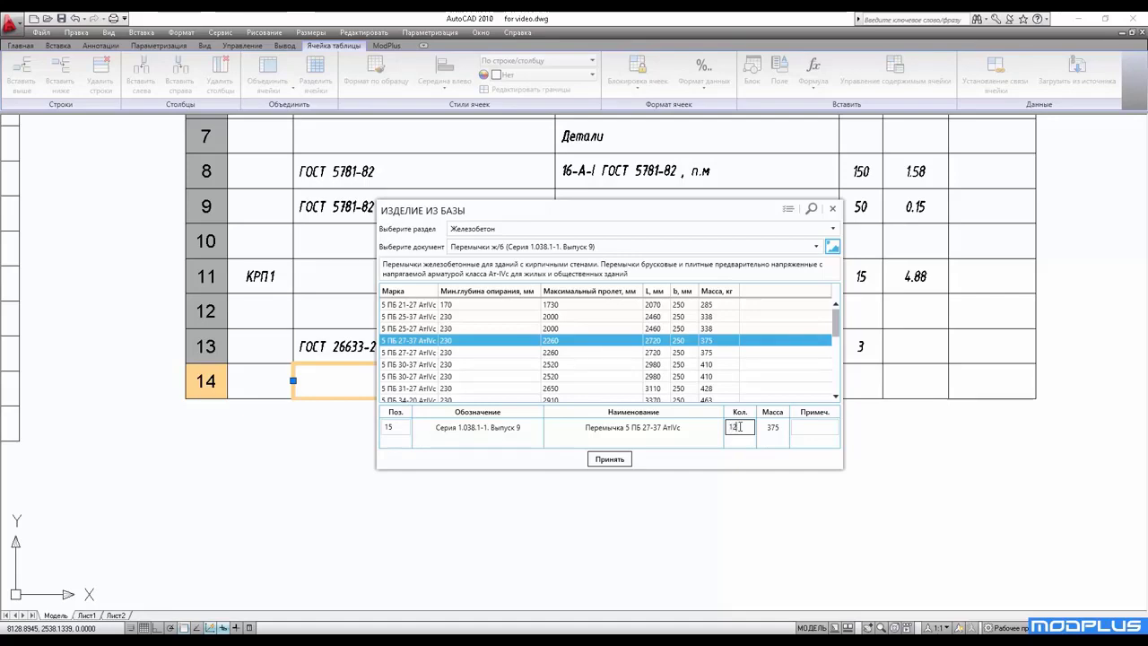
{"action": "left_click", "coordinate": [610, 459]}
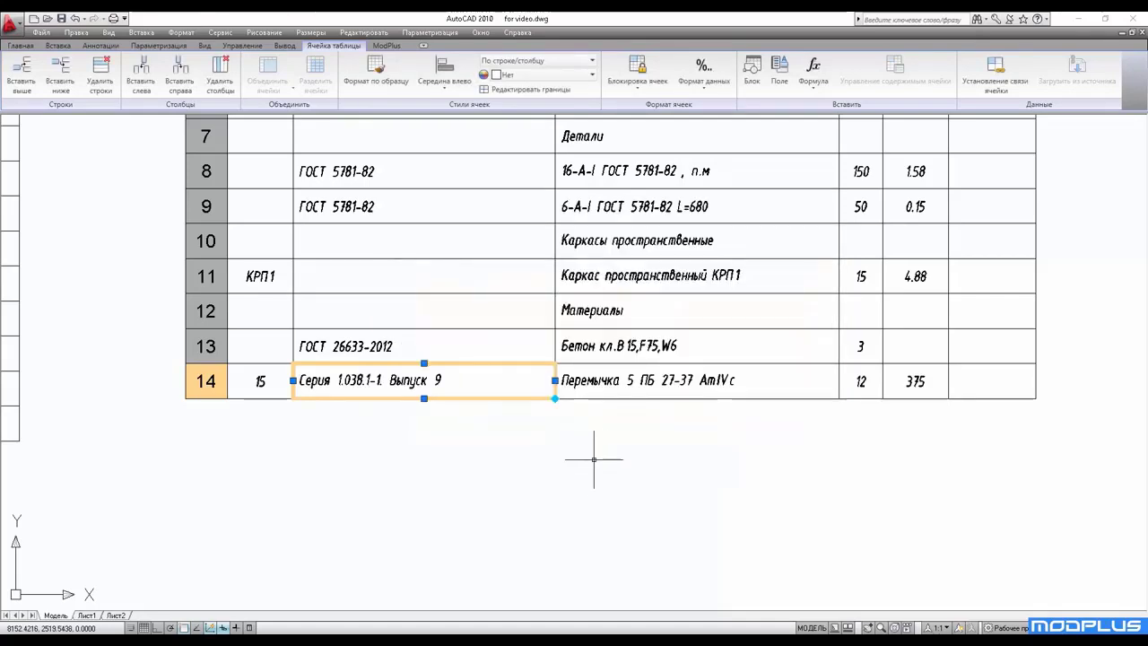
{"action": "scroll", "coordinate": [595, 462], "scroll_direction": "down", "scroll_amount": 3}
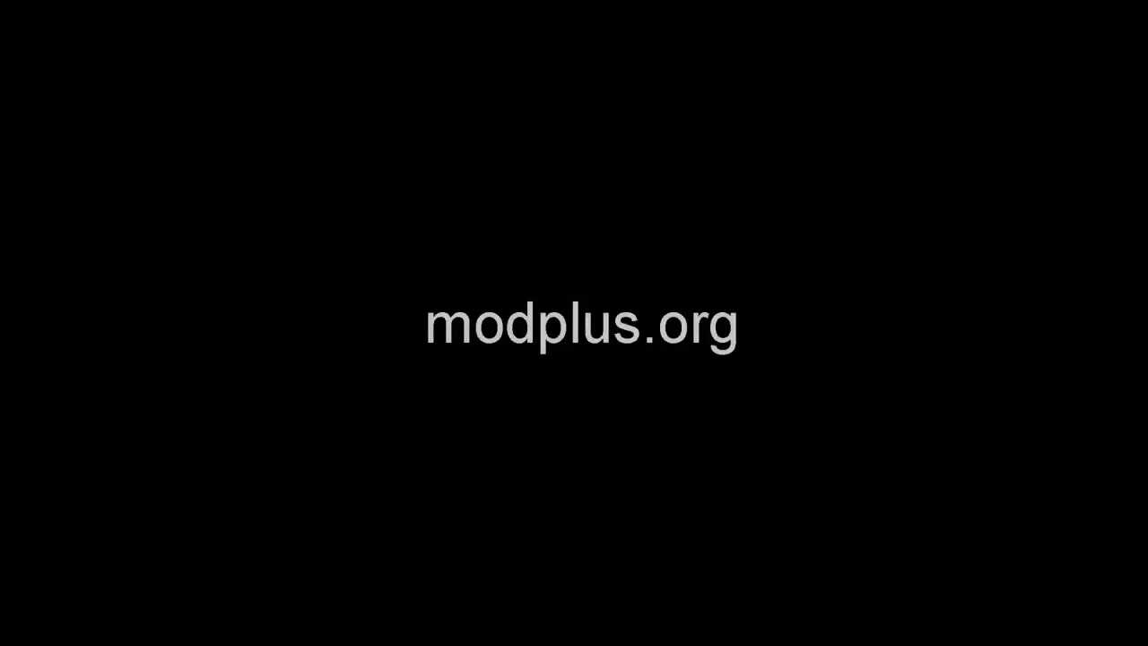